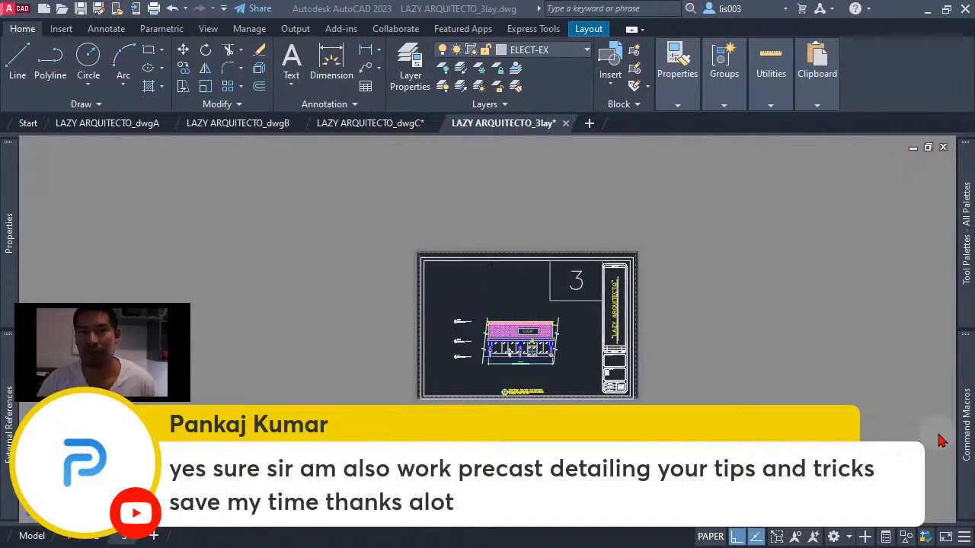
mouse_move(966, 438)
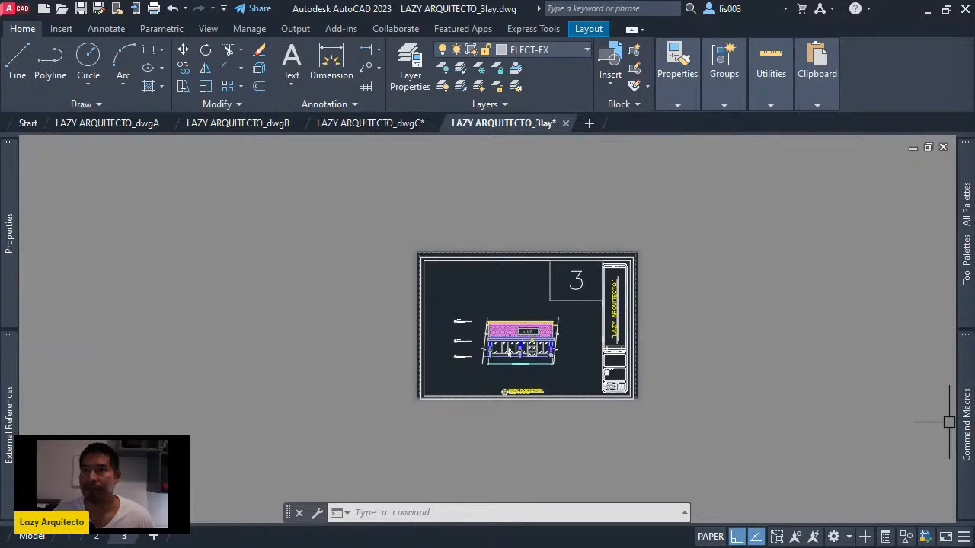
click(847, 307)
click(778, 286)
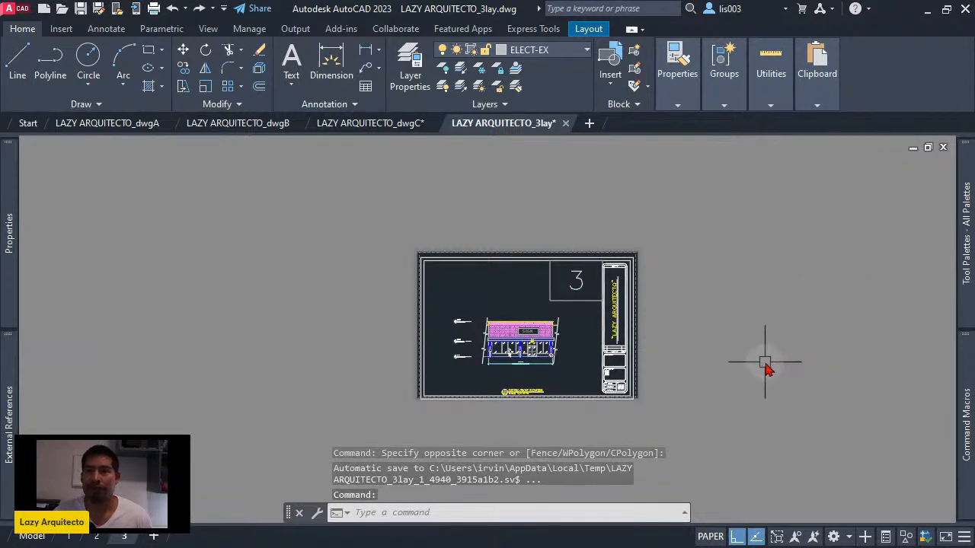
- Close the LAZY ARQUITECTO_3lay drawing and save its changes
scroll(682, 305, down, 2)
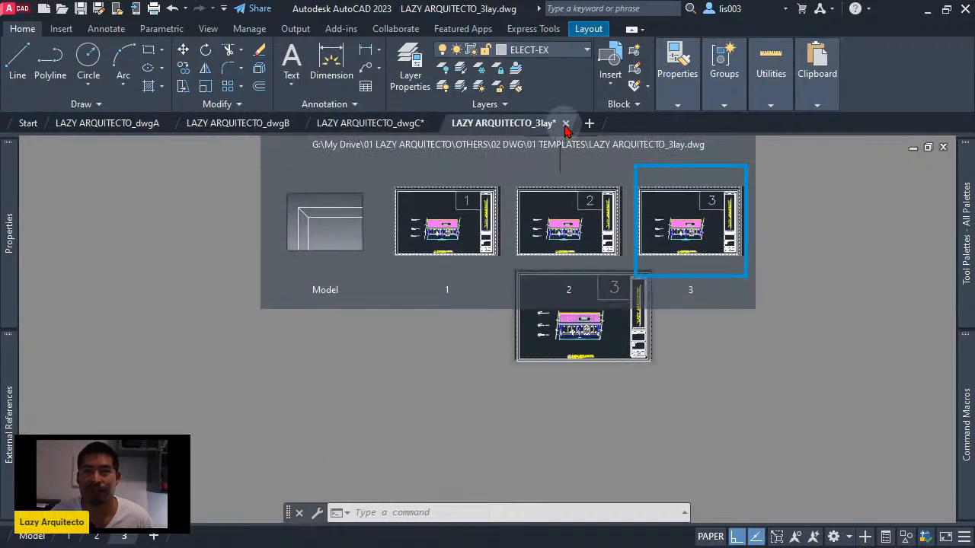
click(565, 123)
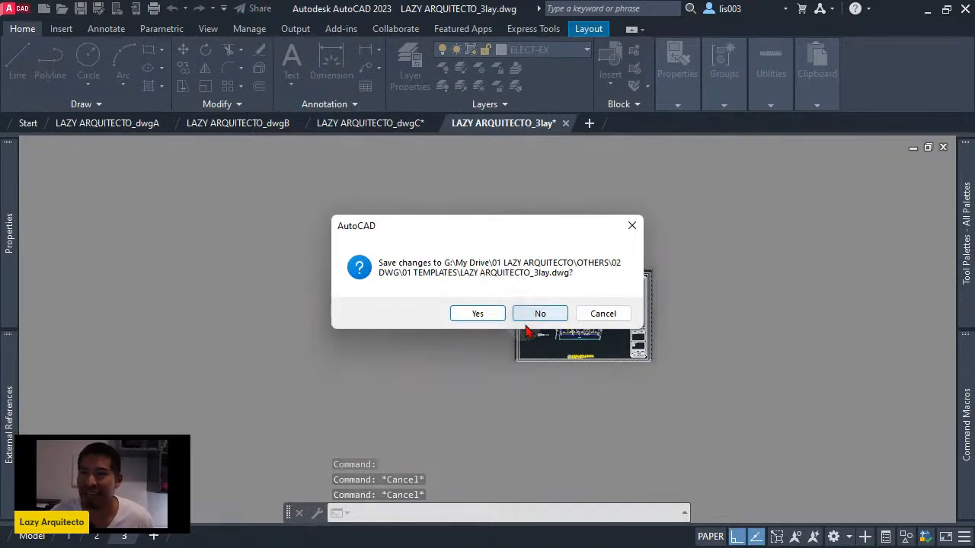
click(477, 321)
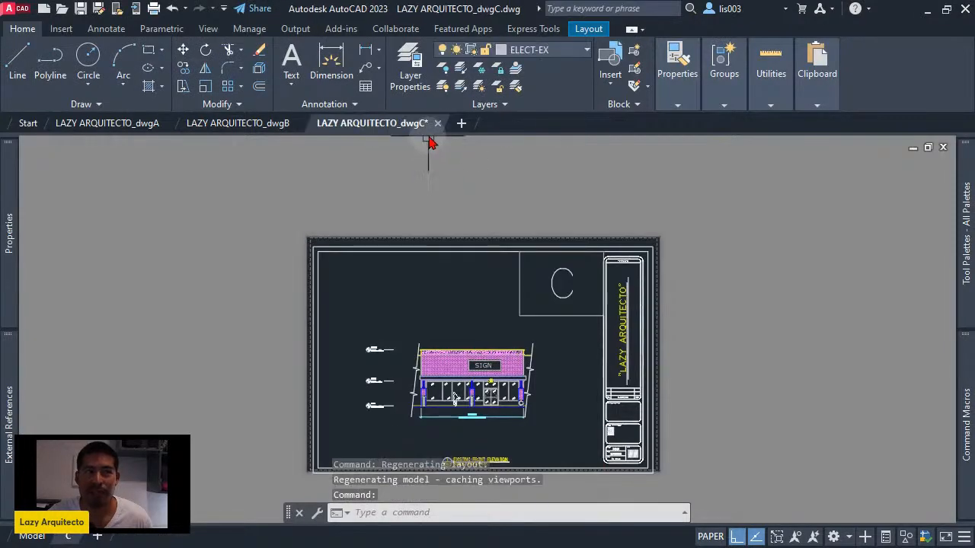
mouse_move(433, 126)
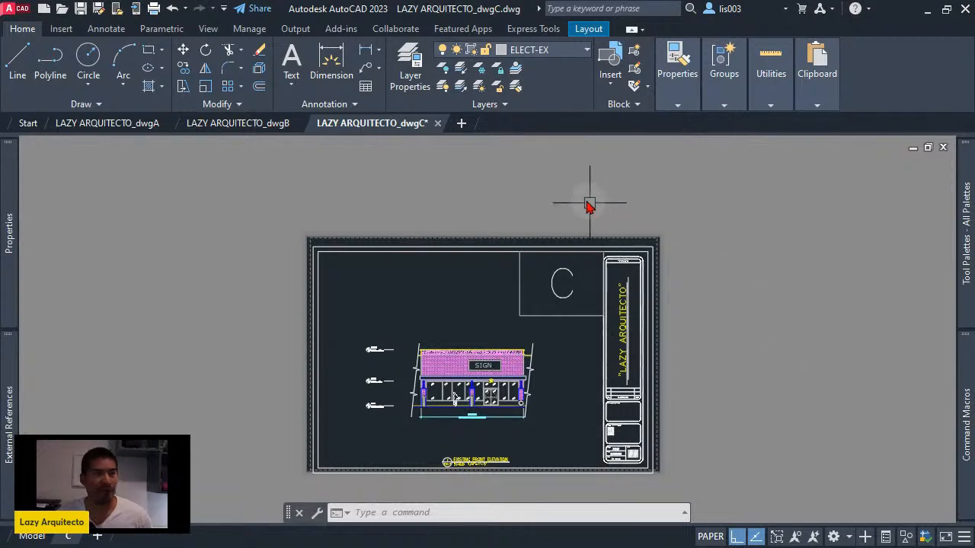
scroll(553, 340, down, 4)
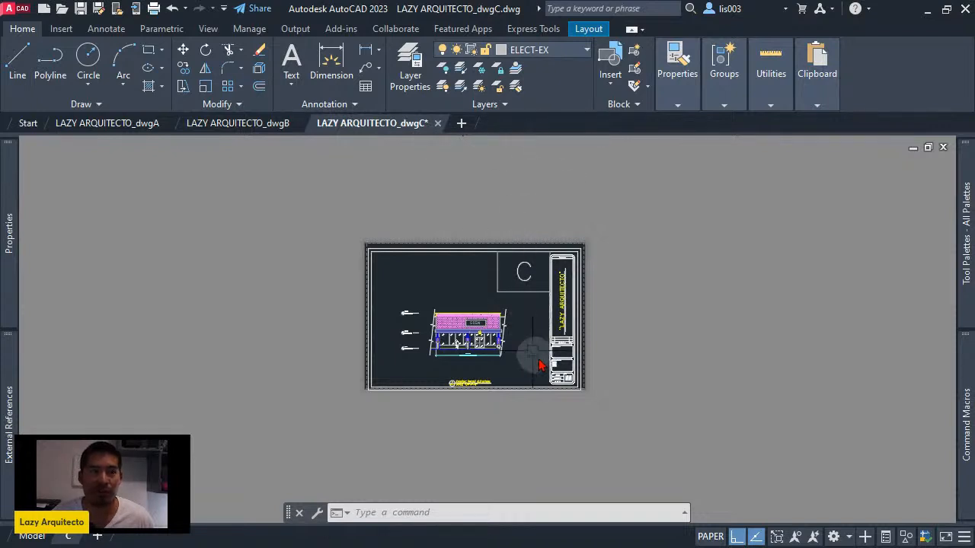
scroll(479, 316, down, 1)
scroll(479, 316, up, 3)
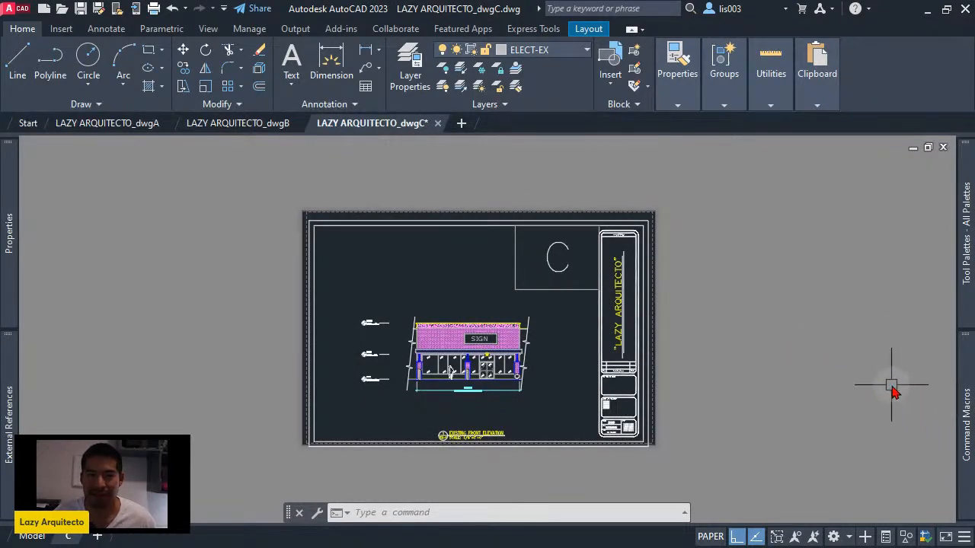
middle_drag(622, 329, 642, 318)
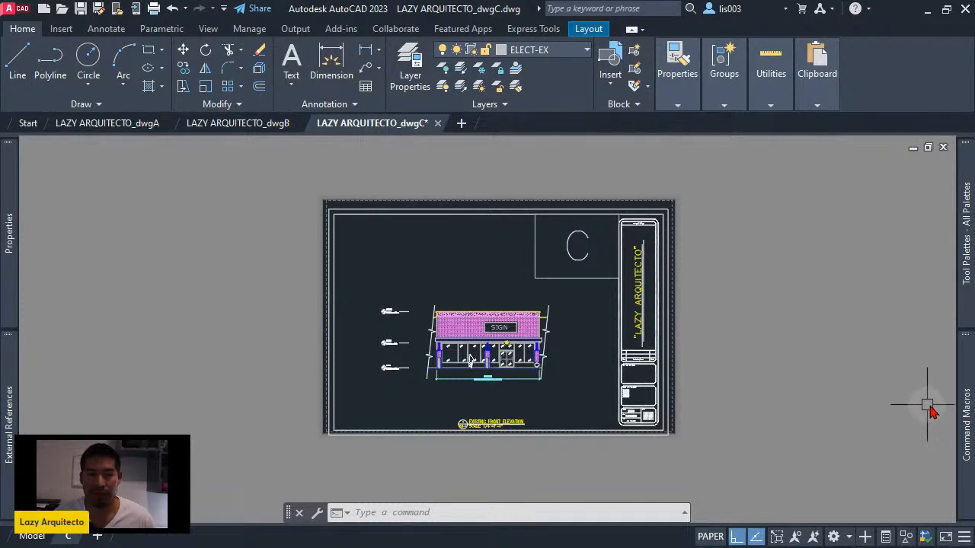
mouse_move(962, 431)
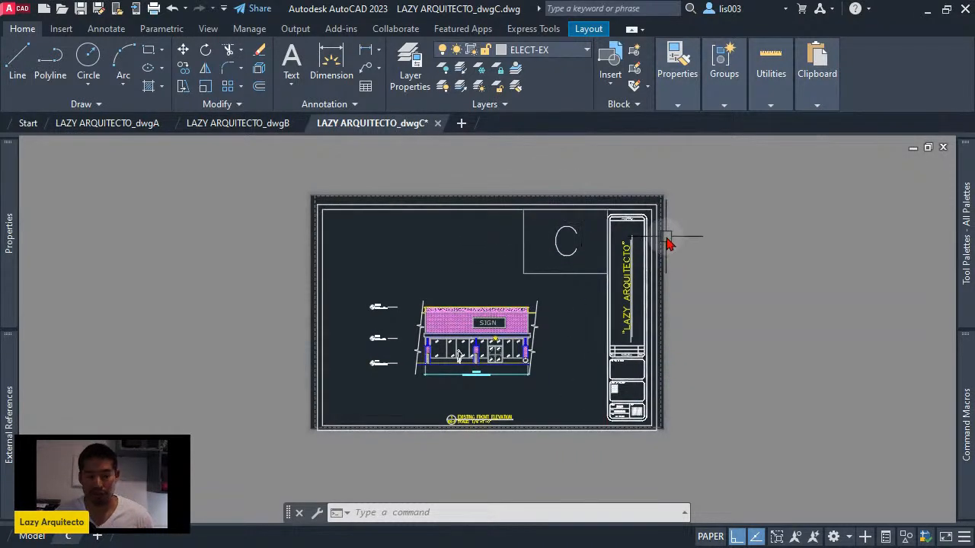
- Run the COMMANDMACROS command to show the saved command macros
text(command)
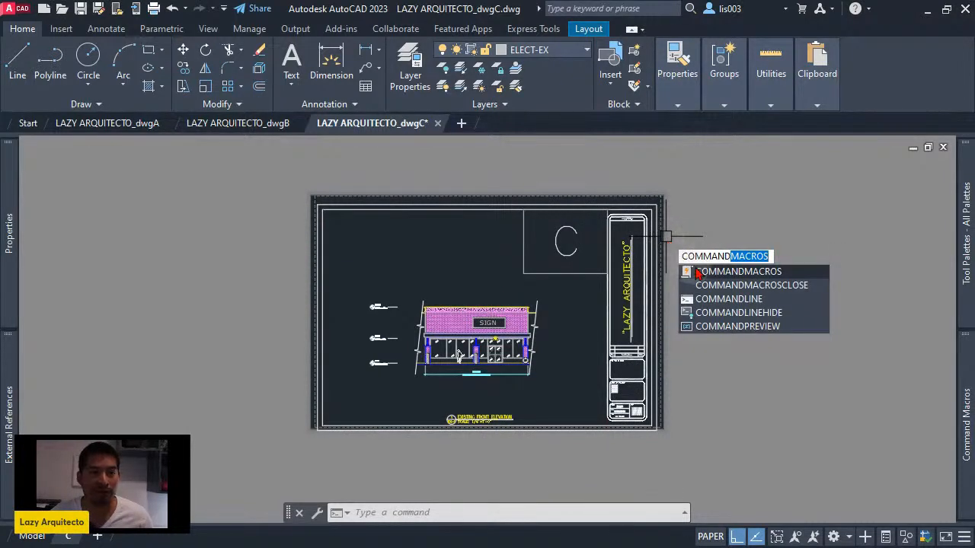
click(709, 278)
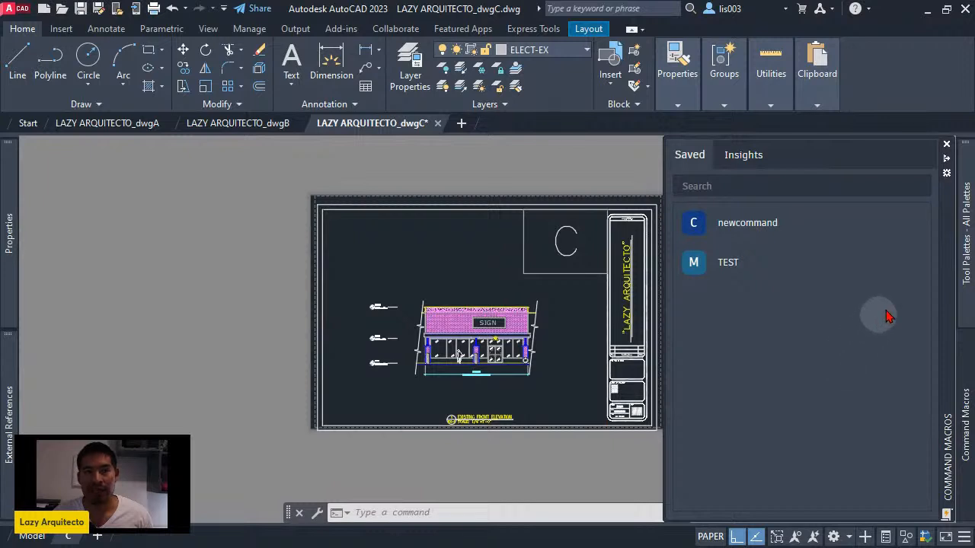
mouse_move(966, 284)
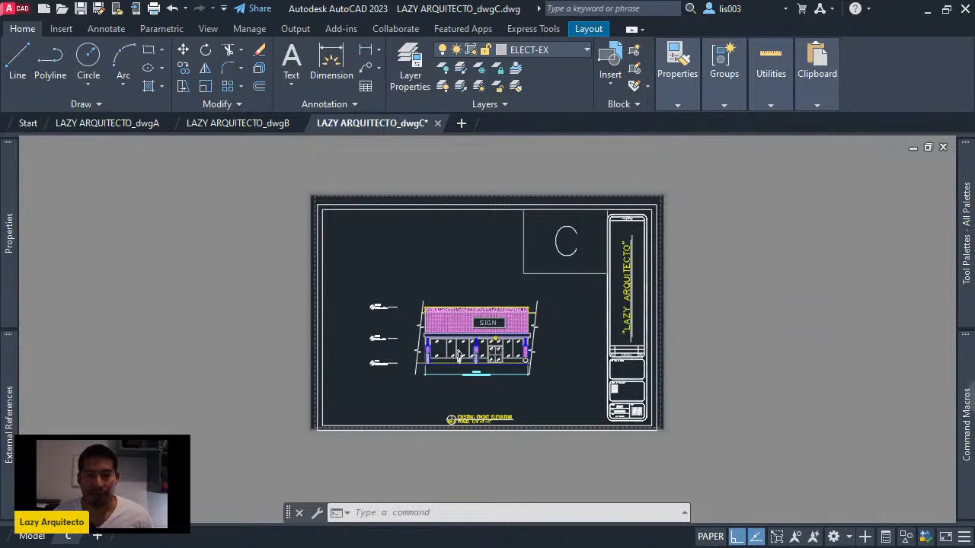
mouse_move(968, 403)
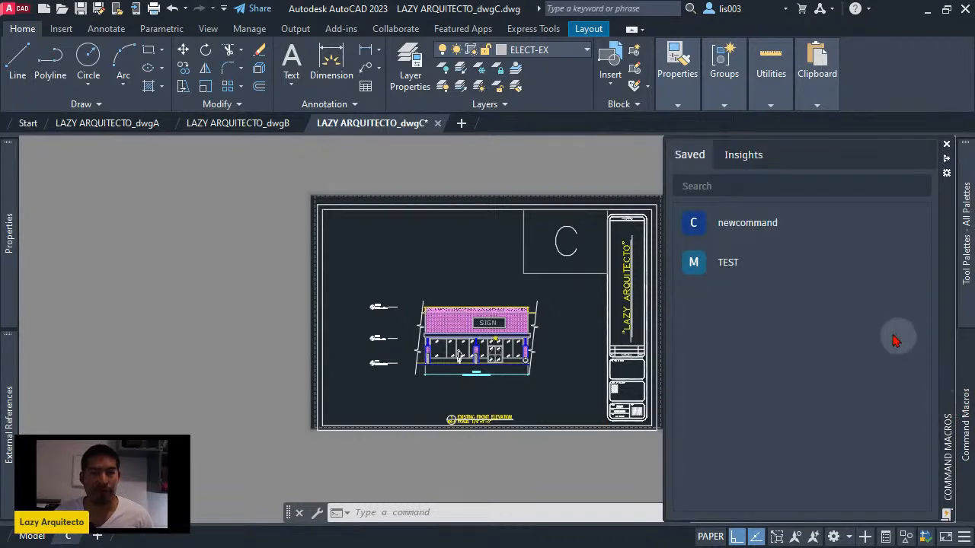
- Open the saved macro newcommand in the Command Macro Editor and rename it LazyCloseall
right_click(748, 232)
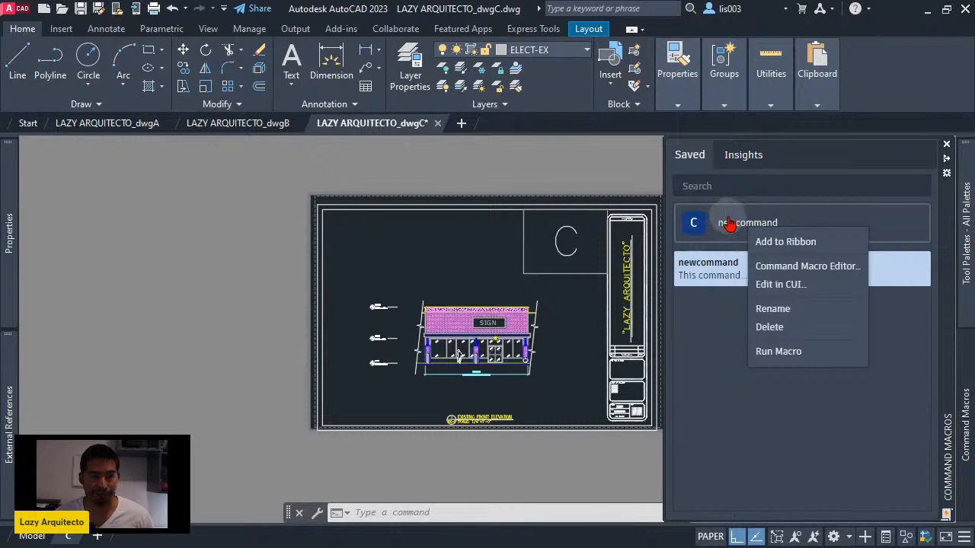
click(784, 280)
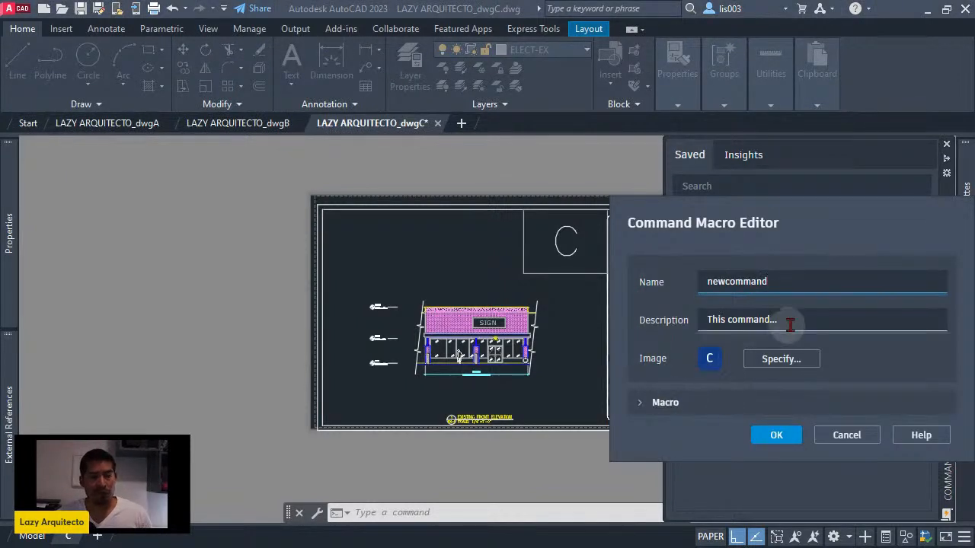
drag(771, 284, 713, 285)
text(L)
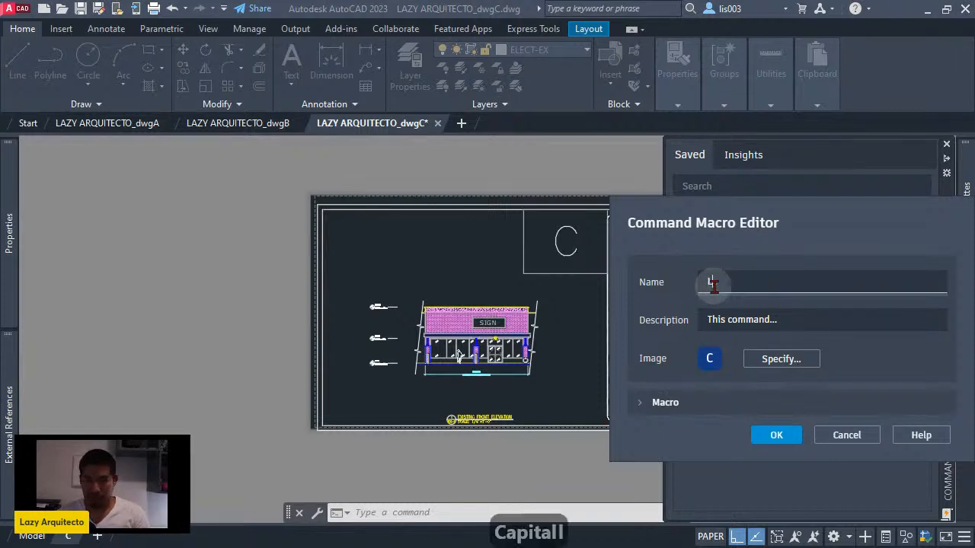
text(azy)
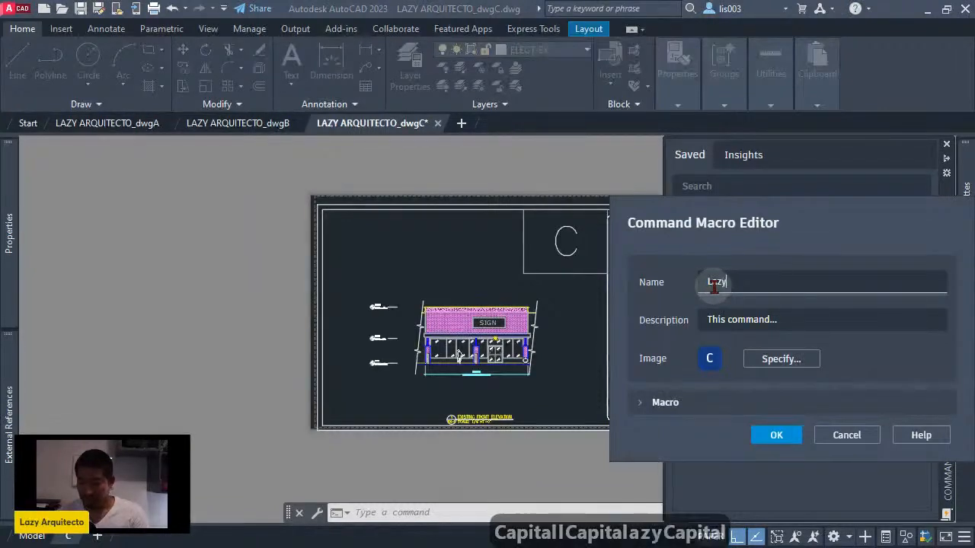
text(Clos)
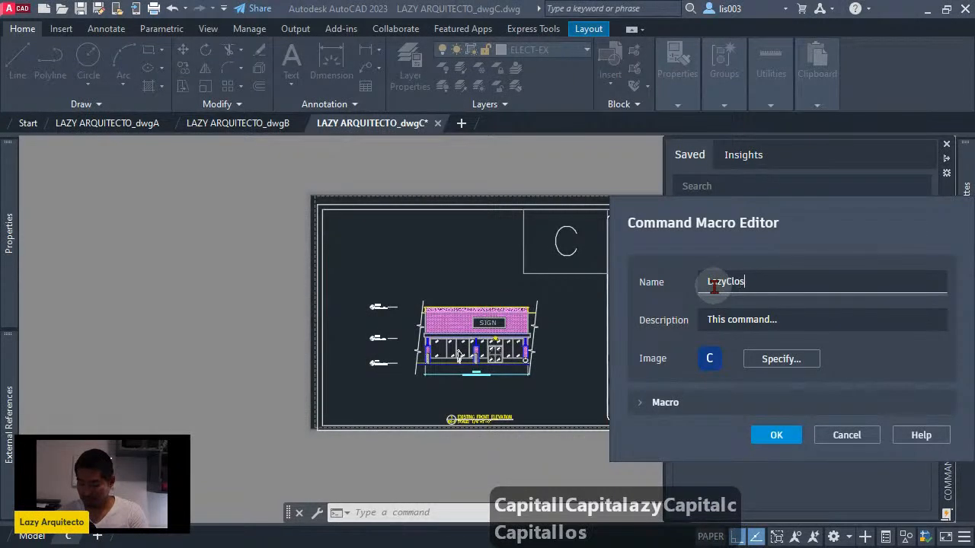
text(eall)
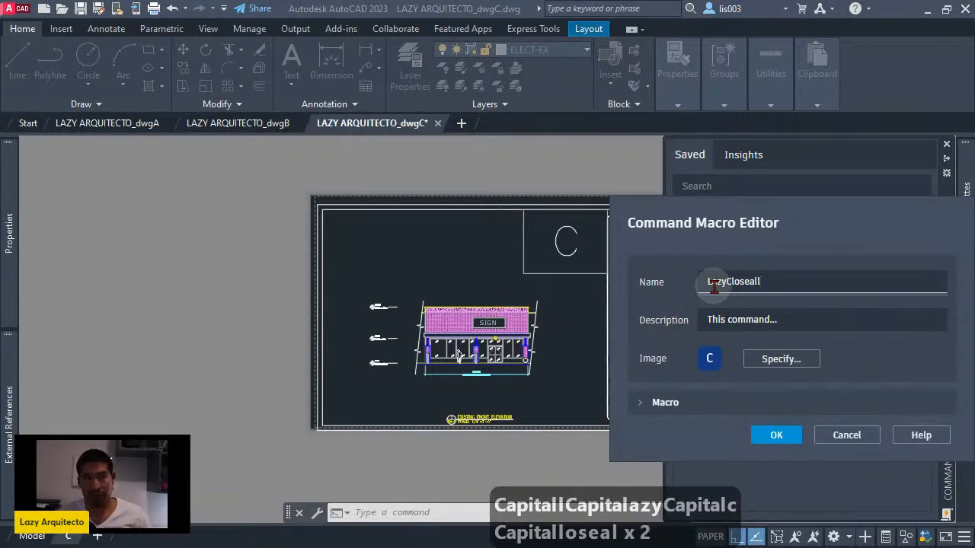
- Set the macro's description to "This command save and close all opened drawings"
click(800, 320)
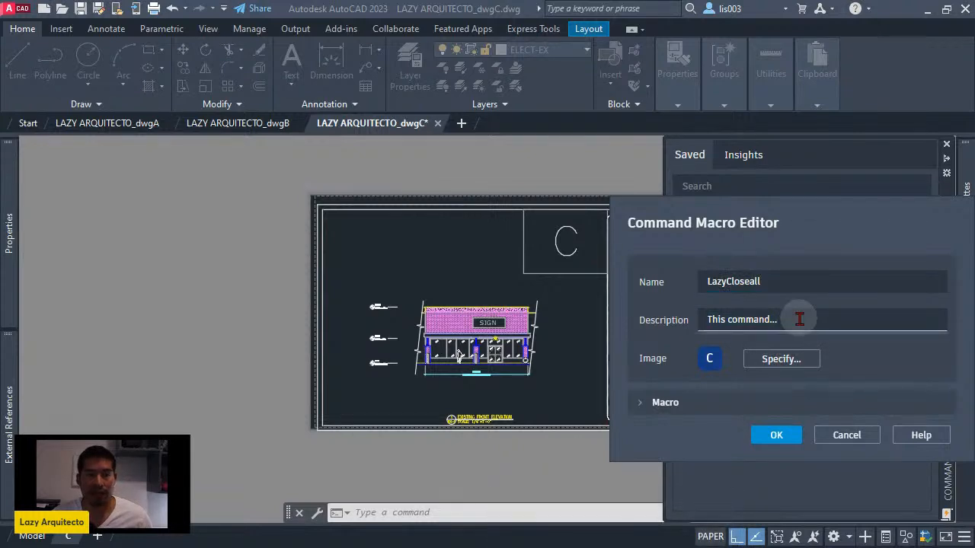
text(This command...)
key(BackSpace)
key(BackSpace)
key(BackSpace)
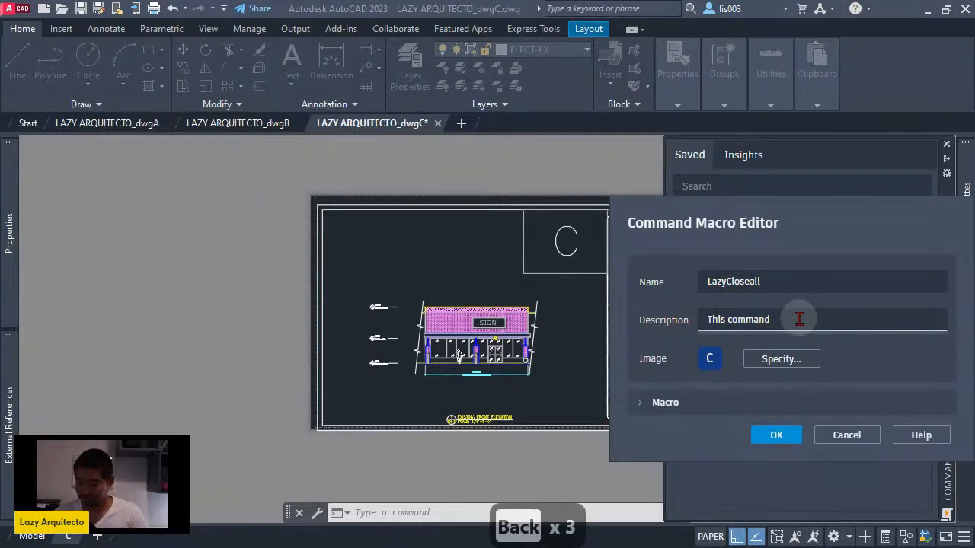
text(save and close )
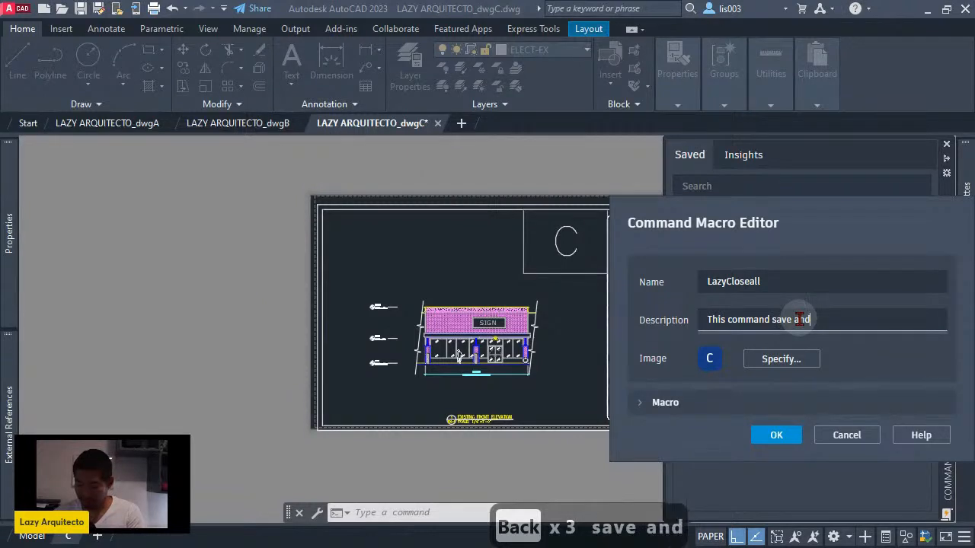
text(all )
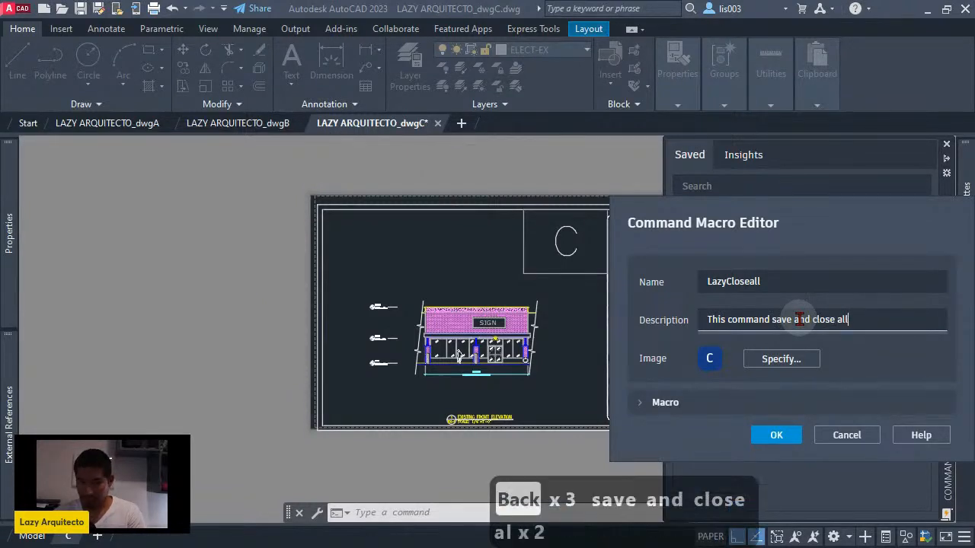
text(opened d)
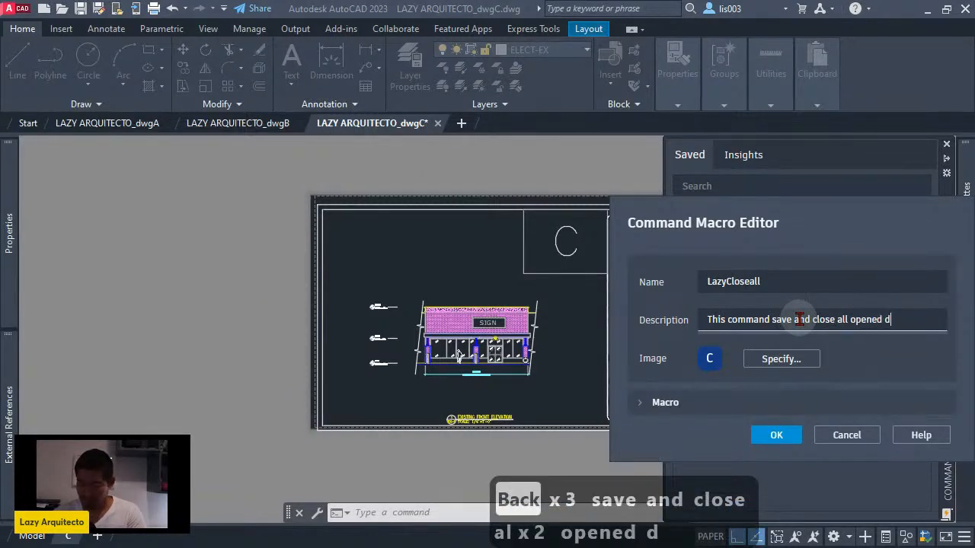
text(rawings)
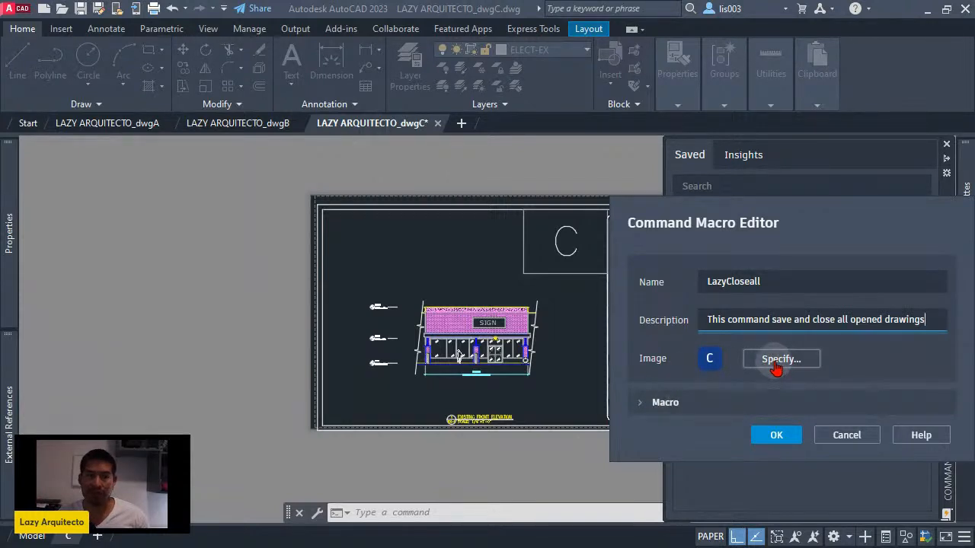
- Expand the macro code and delete the existing layer purge and insert code, keeping only the leading ^C^C
click(641, 405)
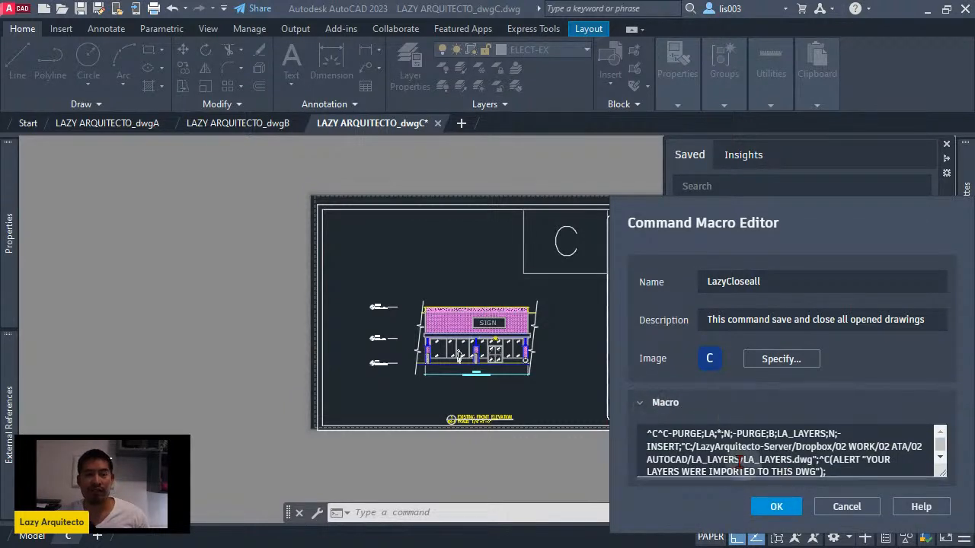
scroll(822, 460, down, 1)
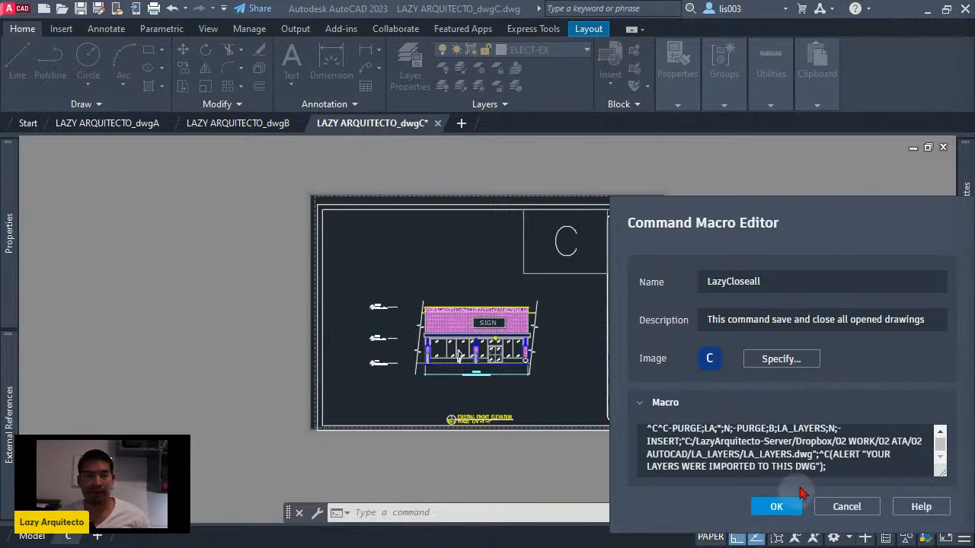
click(839, 466)
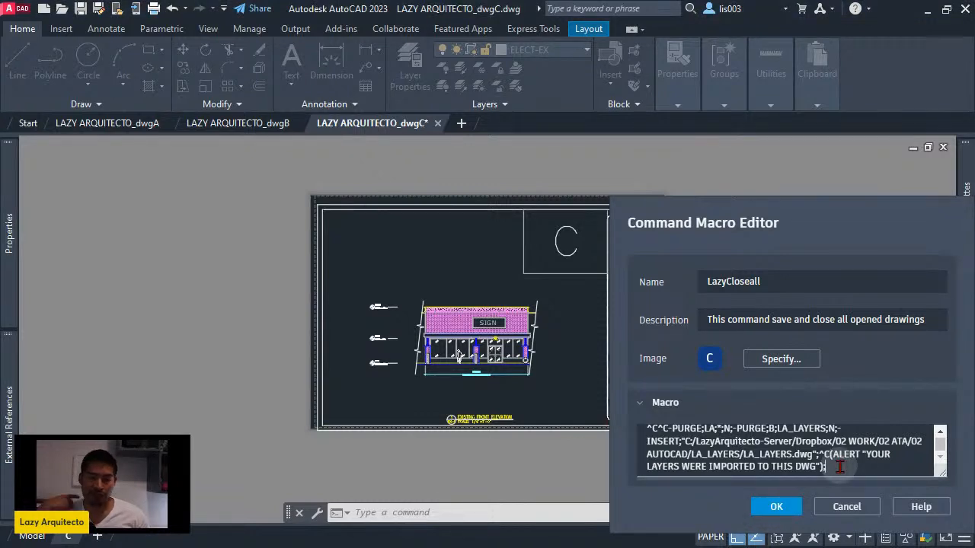
drag(839, 466, 674, 434)
key(BackSpace)
key(BackSpace)
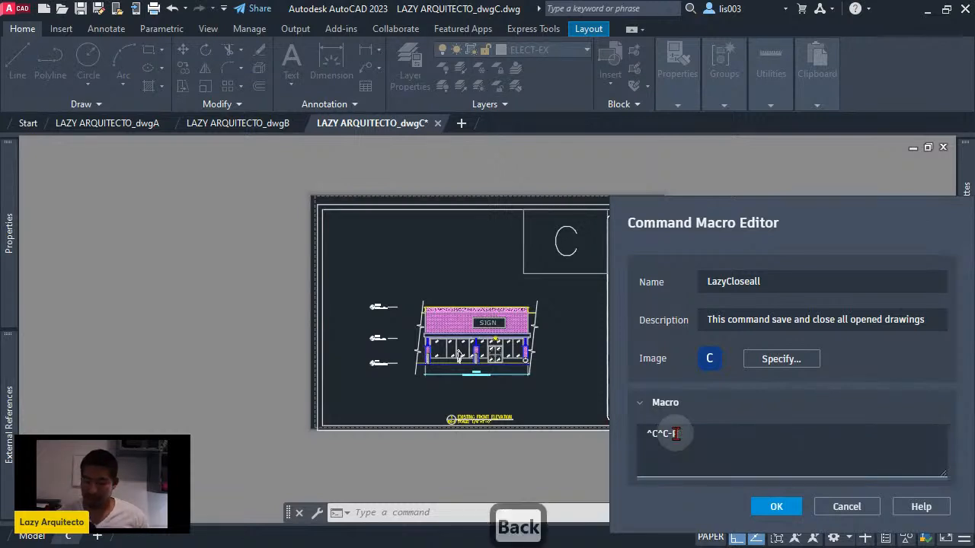
key(BackSpace)
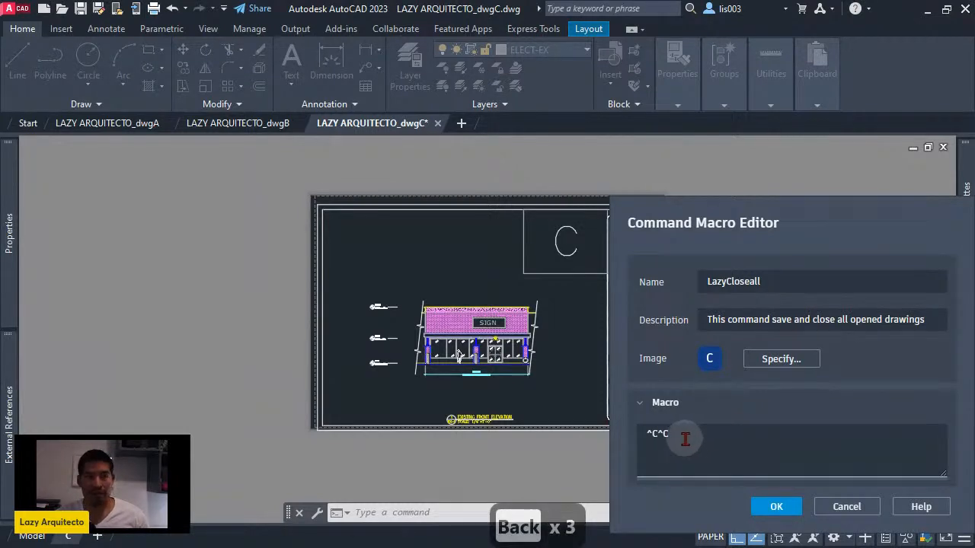
- Append an underscore after ^C^C in the macro code
double_click(679, 438)
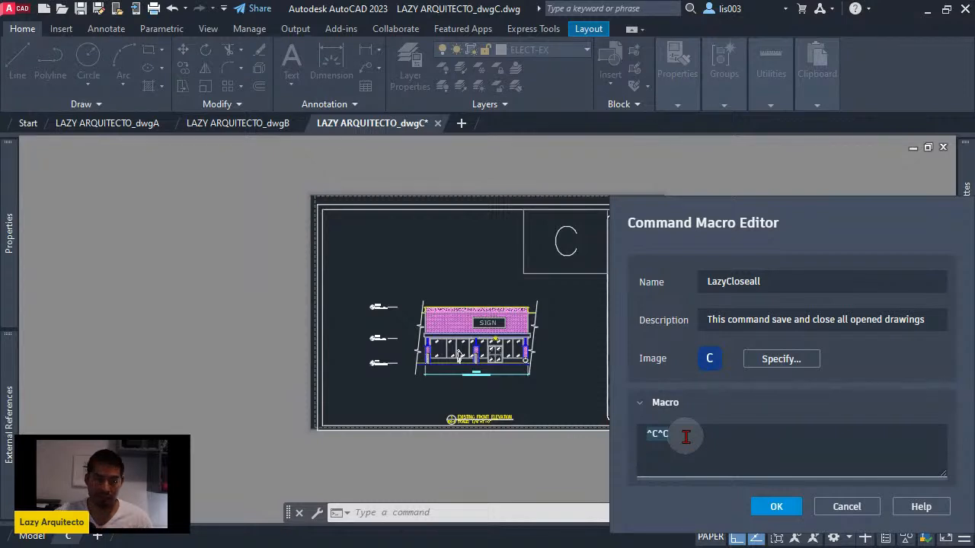
click(686, 436)
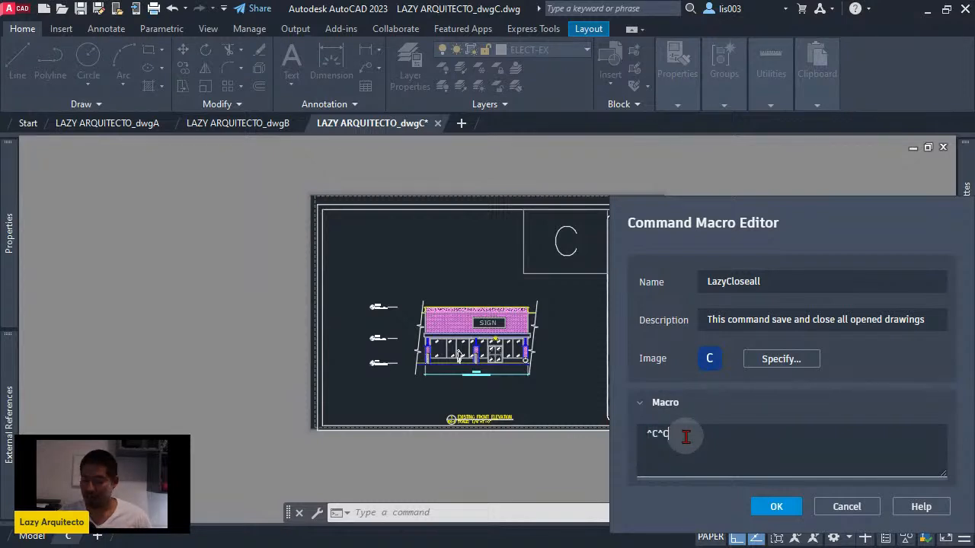
text(_)
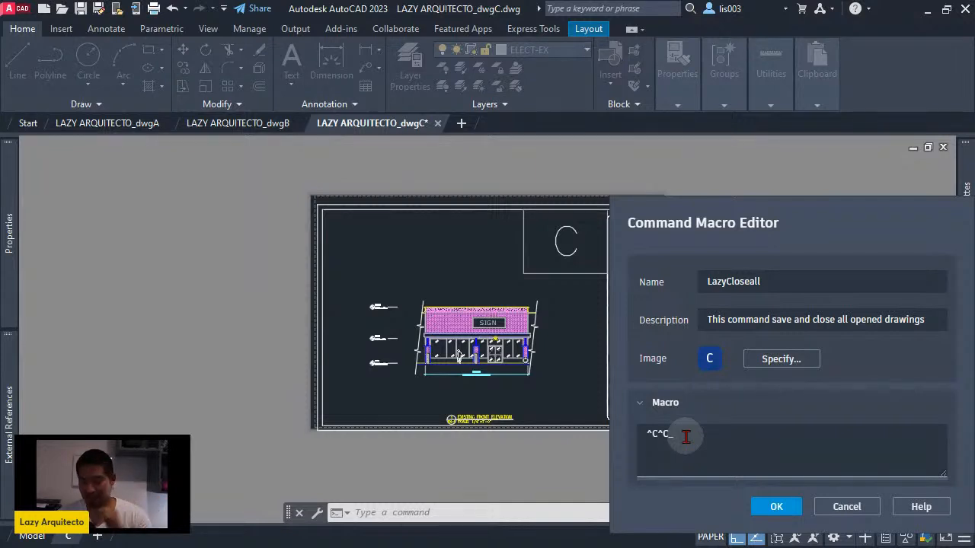
text(qsave)
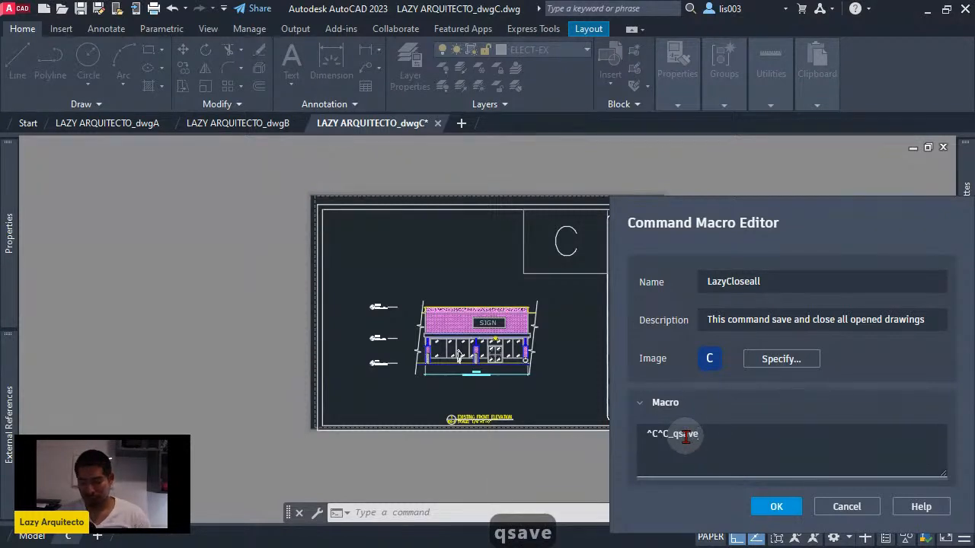
key(Caps_Lock)
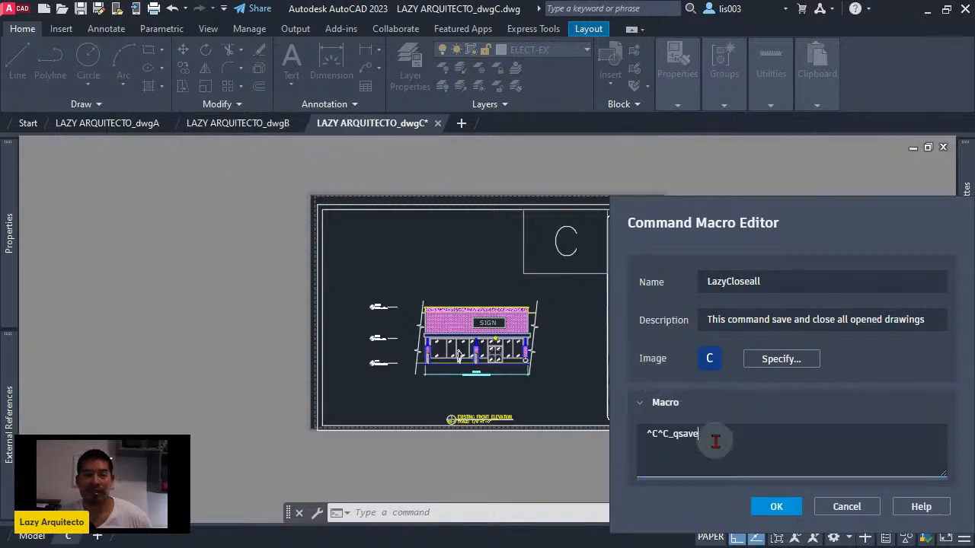
key(BackSpace)
key(BackSpace)
key(BackSpace)
key(BackSpace)
key(BackSpace)
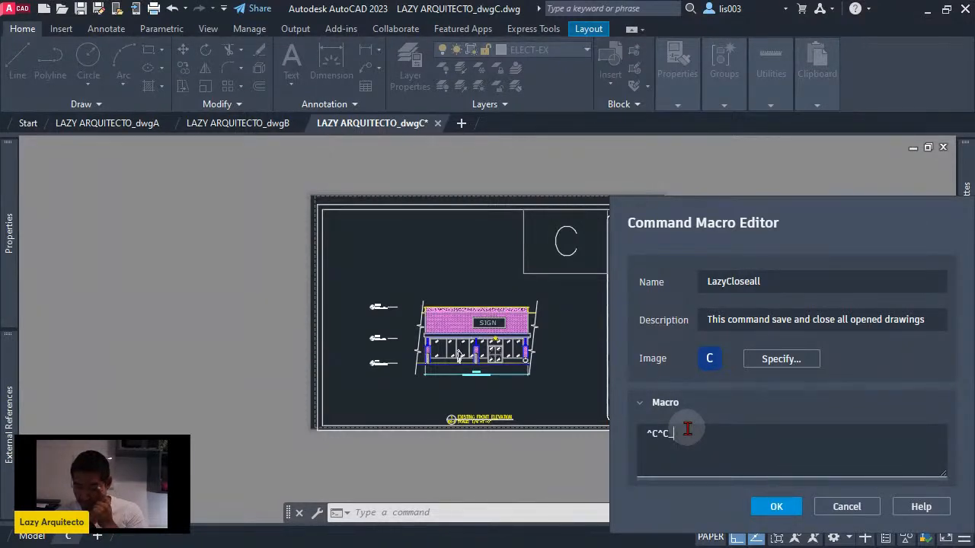
- Complete the macro code as ^C^C_SAVEALL; and save the LazyCloseall macro
text(SAVEALL)
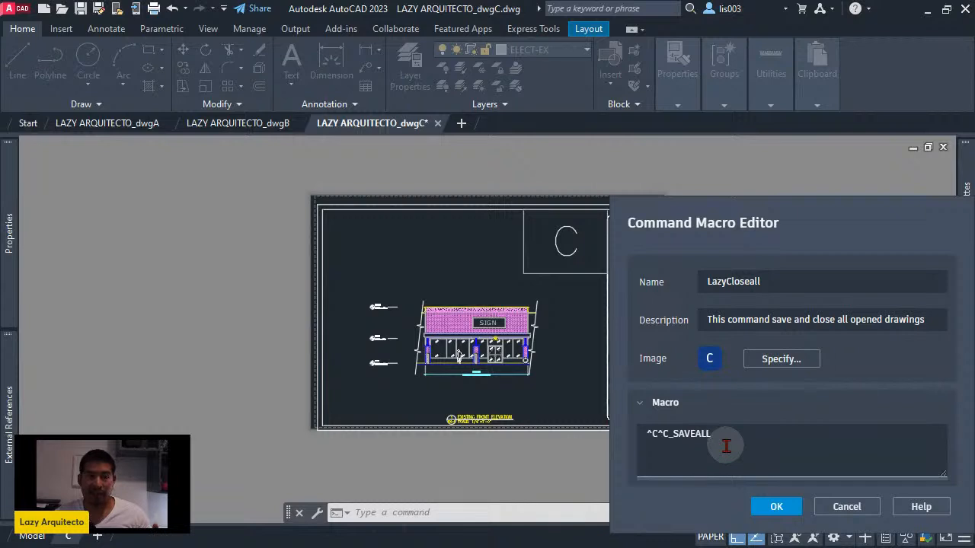
text(;)
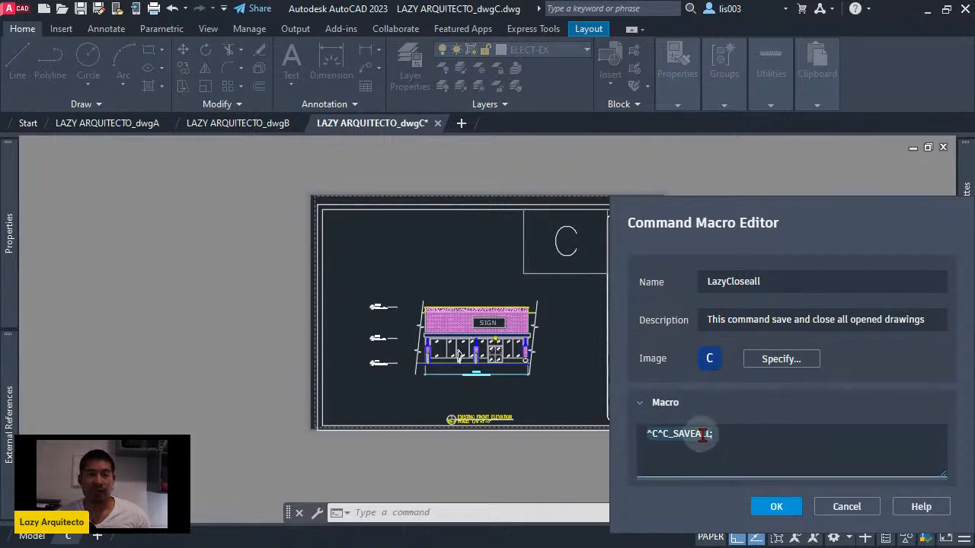
click(720, 438)
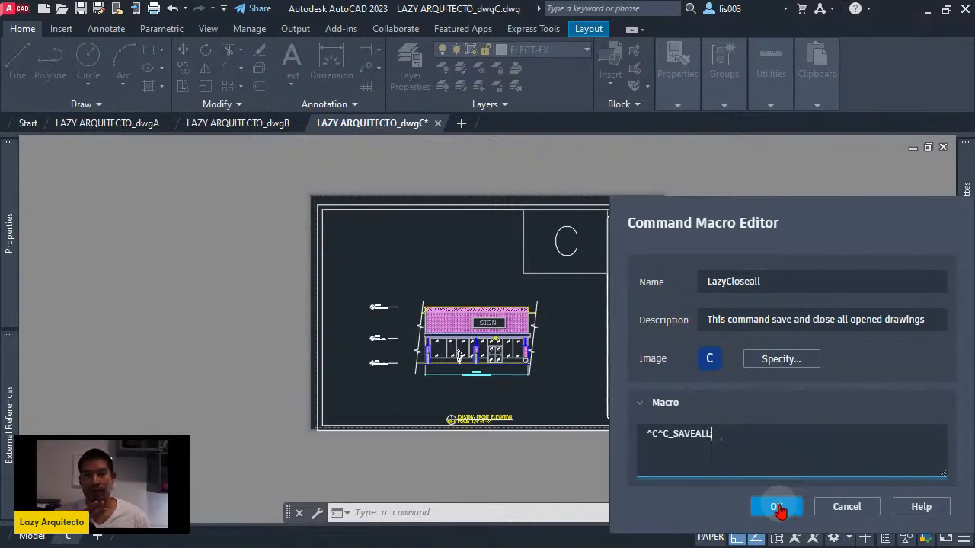
click(777, 507)
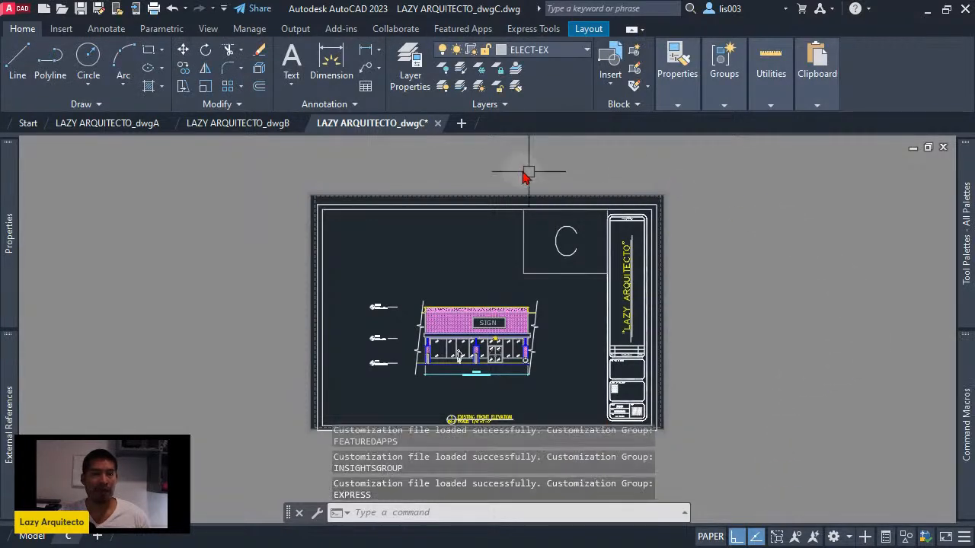
- Zoom the layout view in drawings dwgC, dwgB and dwgA to give each one an unsaved change
scroll(479, 218, down, 3)
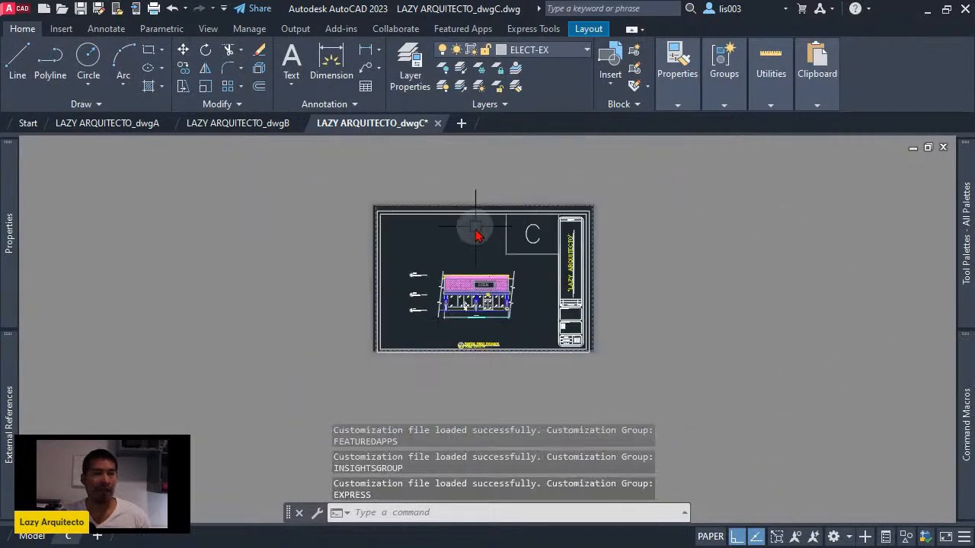
click(271, 124)
scroll(351, 247, down, 2)
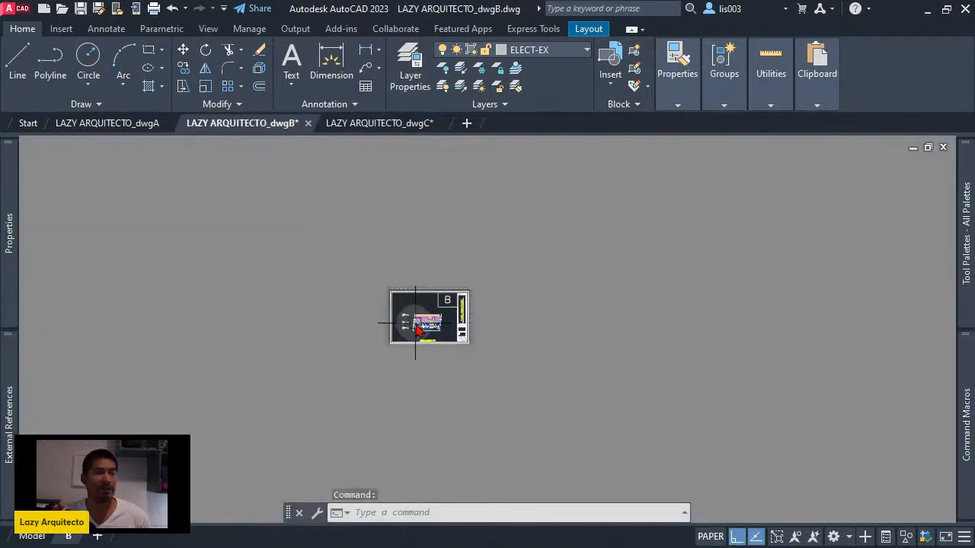
scroll(414, 326, up, 4)
middle_drag(495, 260, 410, 246)
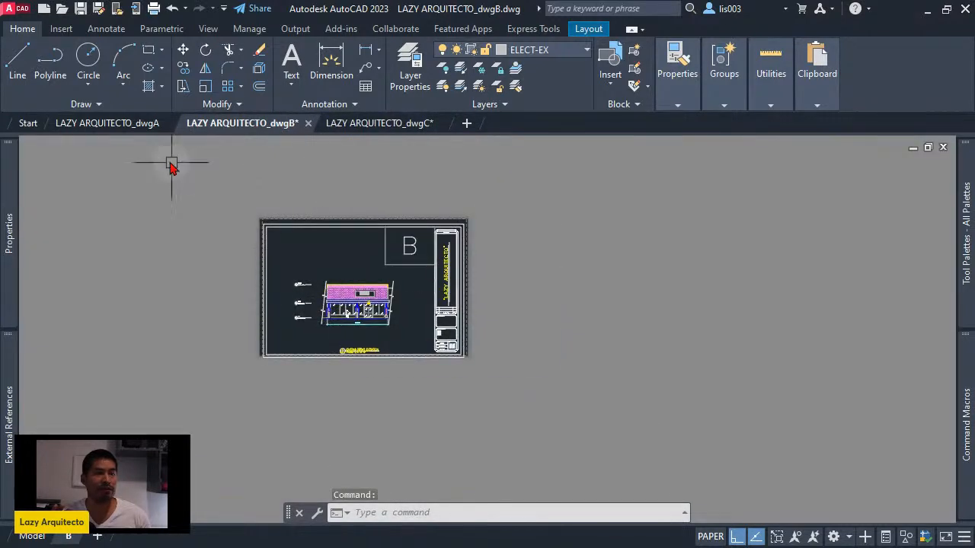
click(125, 124)
scroll(430, 288, up, 3)
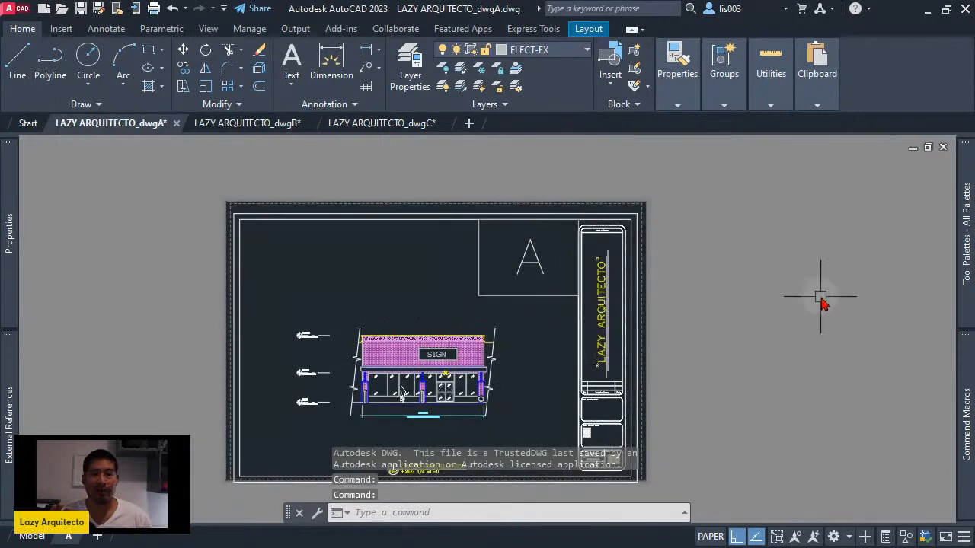
- Run the saved macro LazyCloseall from drawing dwgA and check that drawing's command history
mouse_move(961, 419)
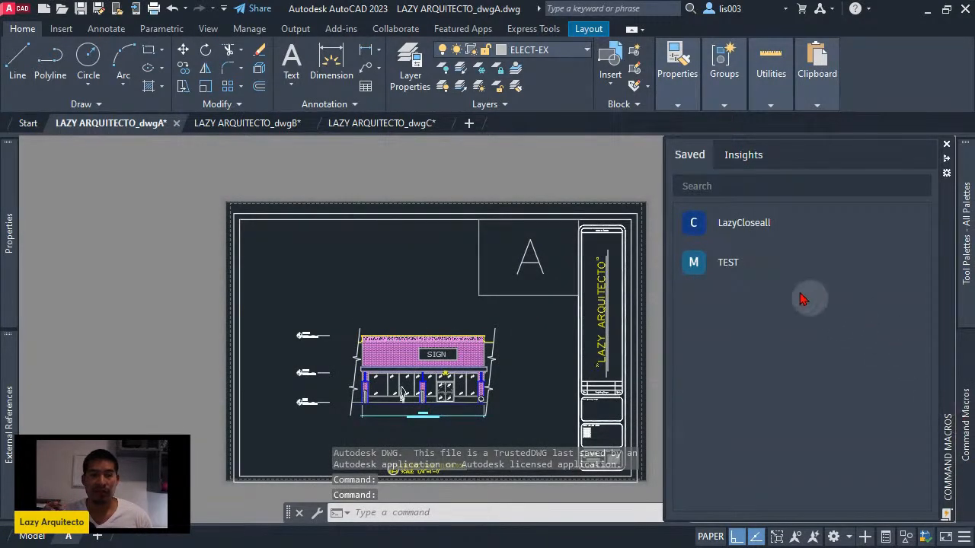
click(744, 229)
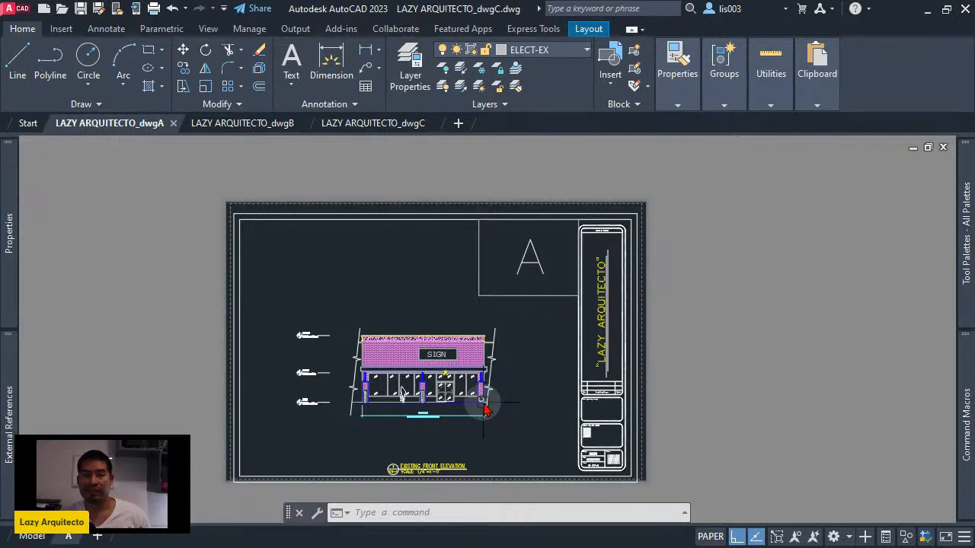
key(F2)
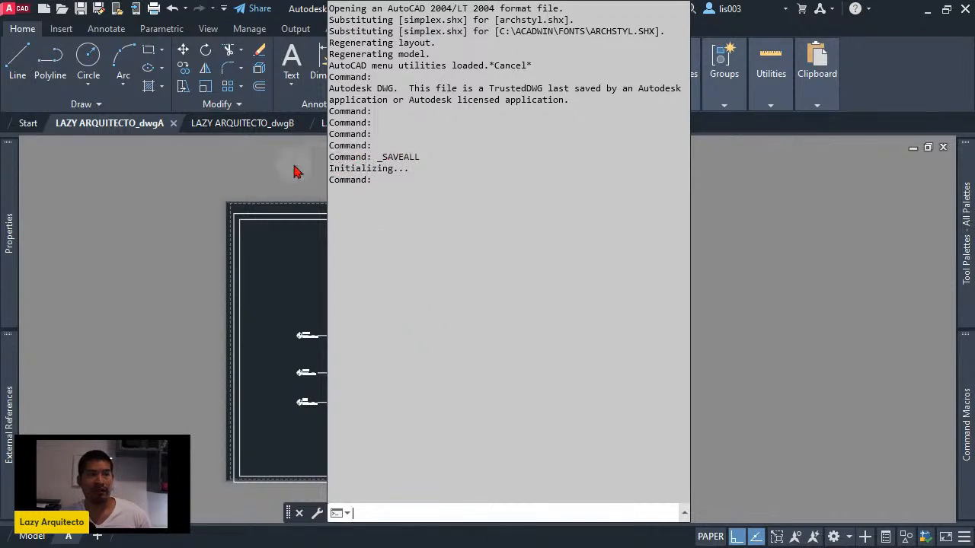
key(F2)
- Check the command history of drawing dwgB and switch to drawing dwgC
click(260, 125)
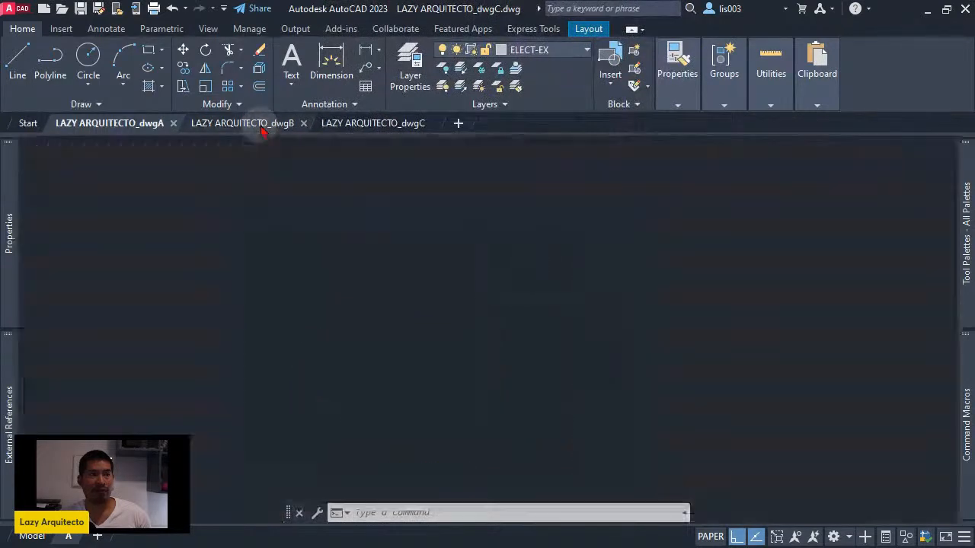
key(F2)
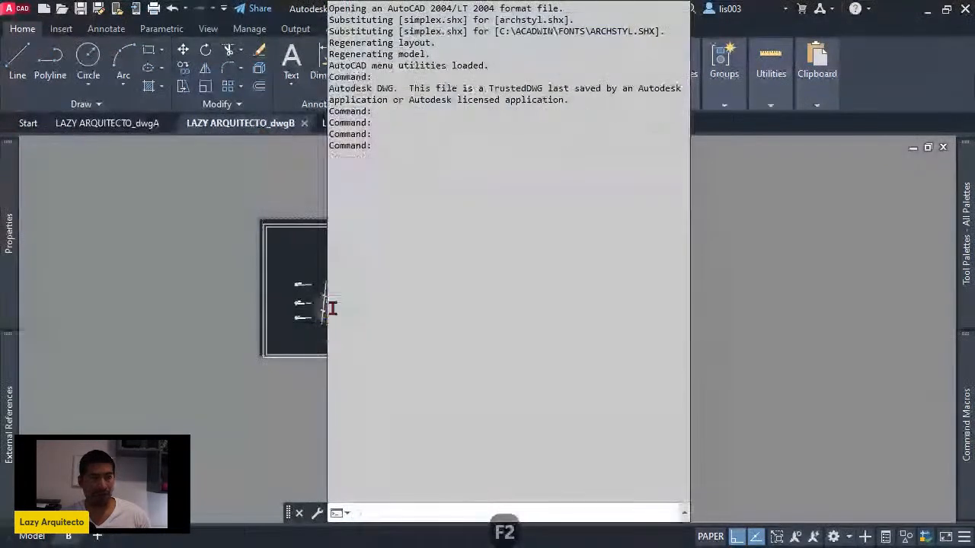
key(F2)
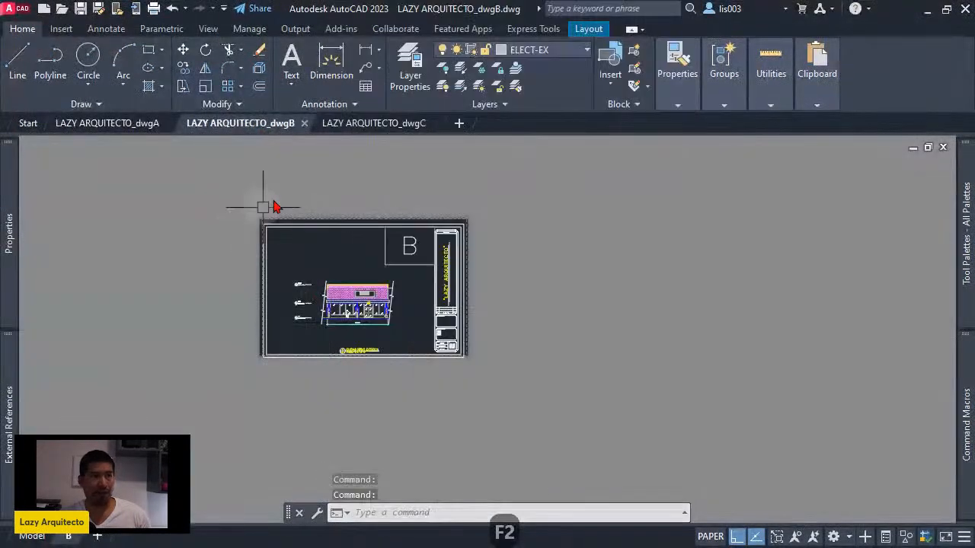
click(362, 124)
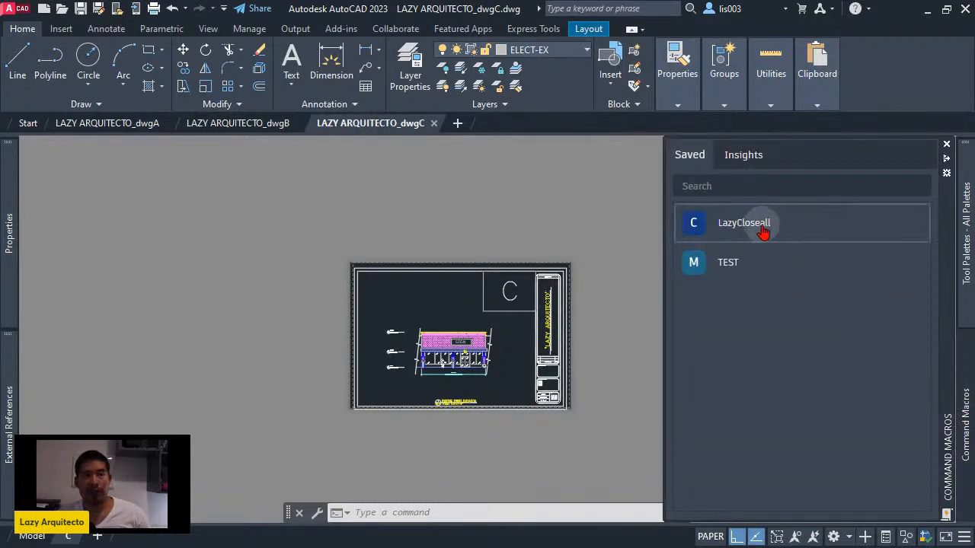
- Open the saved macro LazyCloseall in the Command Macro Editor and expand its macro code for editing
mouse_move(763, 232)
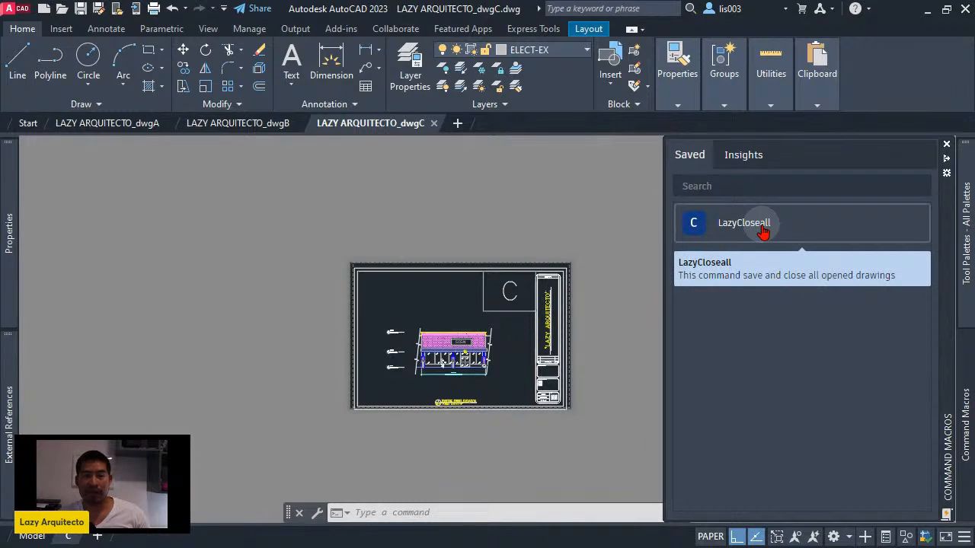
right_click(763, 232)
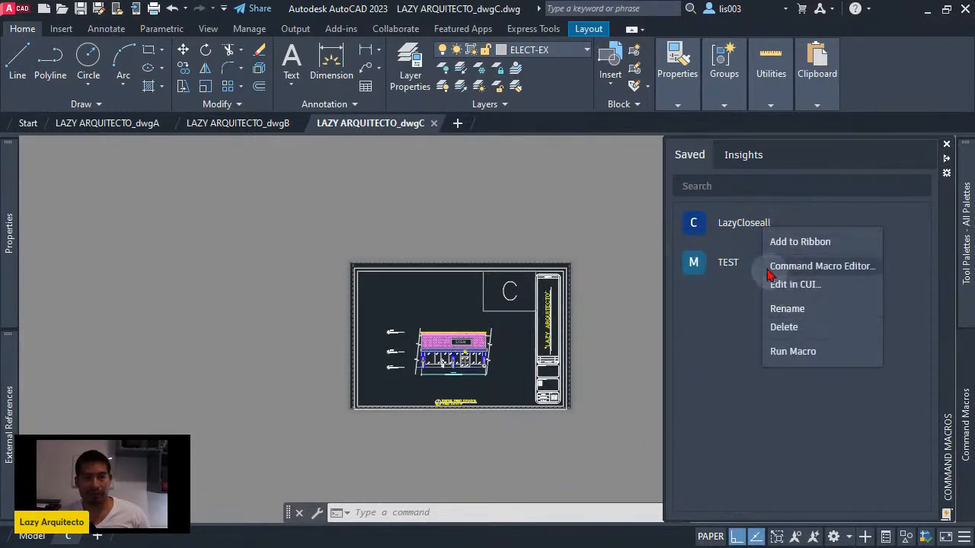
right_click(738, 234)
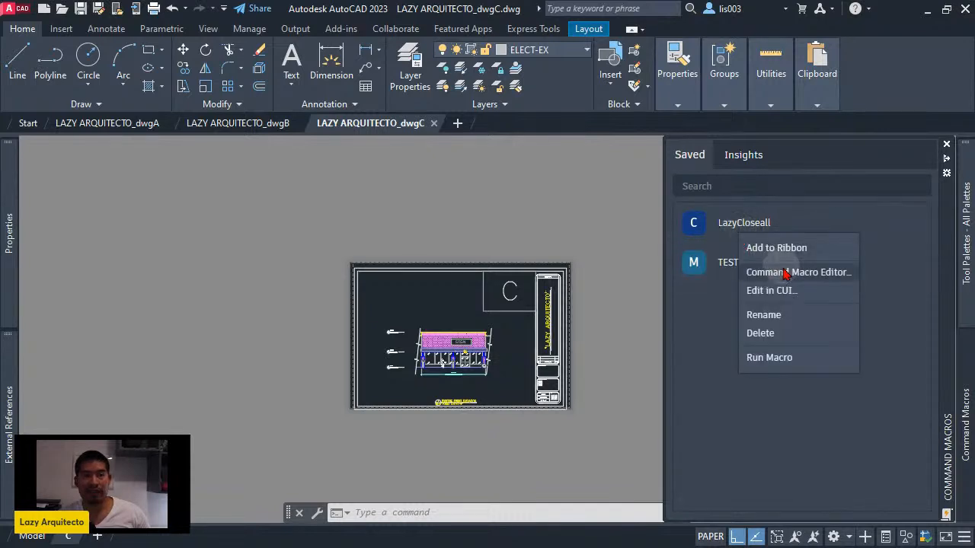
click(788, 274)
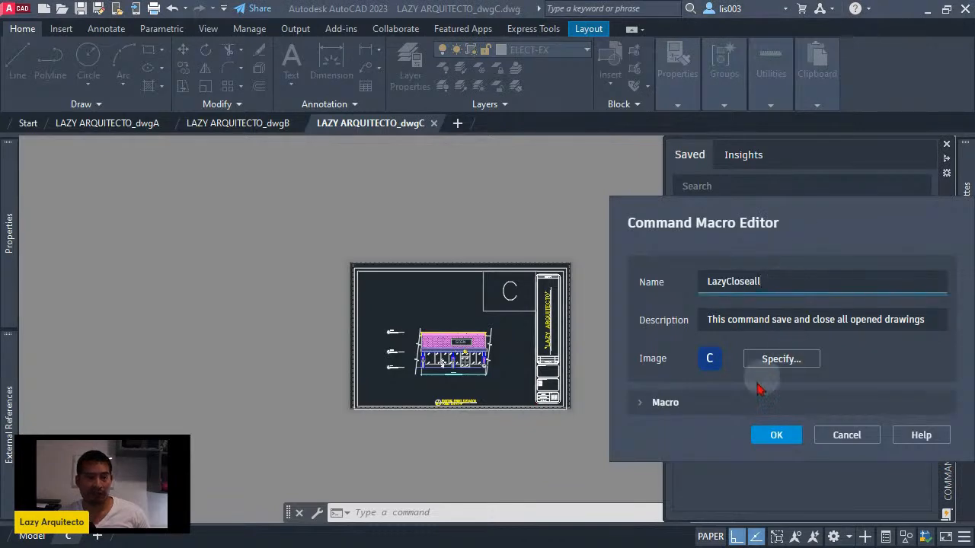
click(711, 403)
click(731, 436)
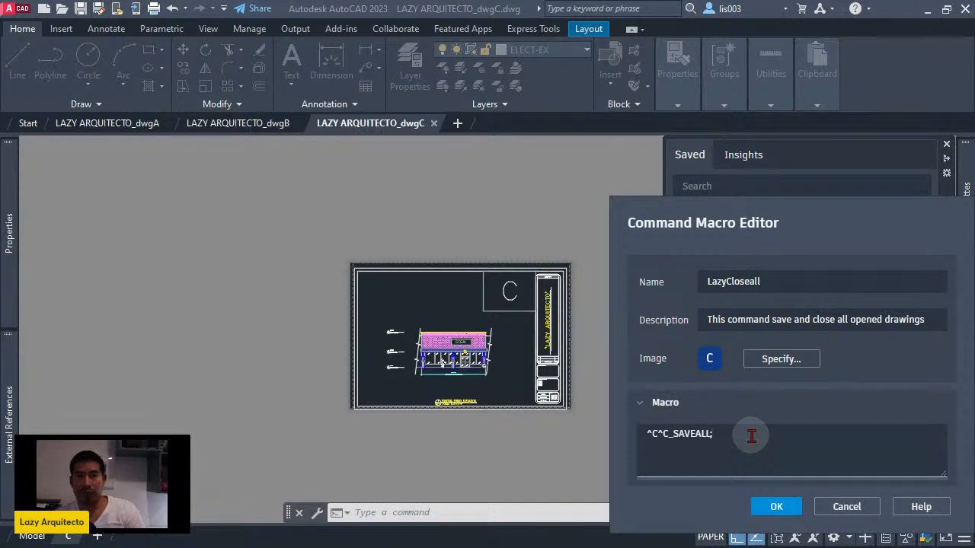
- Append _CLOSEALL; after _SAVEALL; in the macro code and save the LazyCloseall macro
text(CLOS)
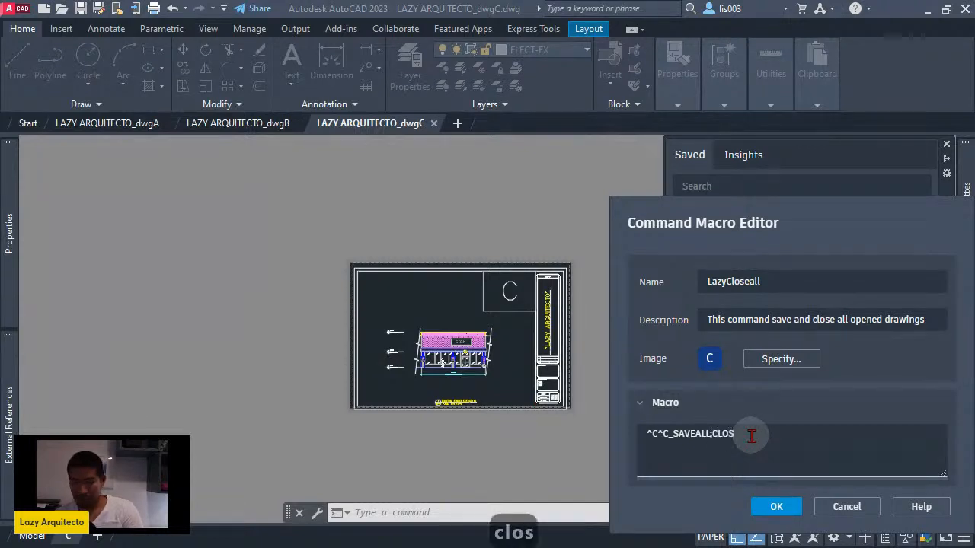
key(BackSpace)
key(BackSpace)
key(BackSpace)
key(BackSpace)
text(_CLOSE)
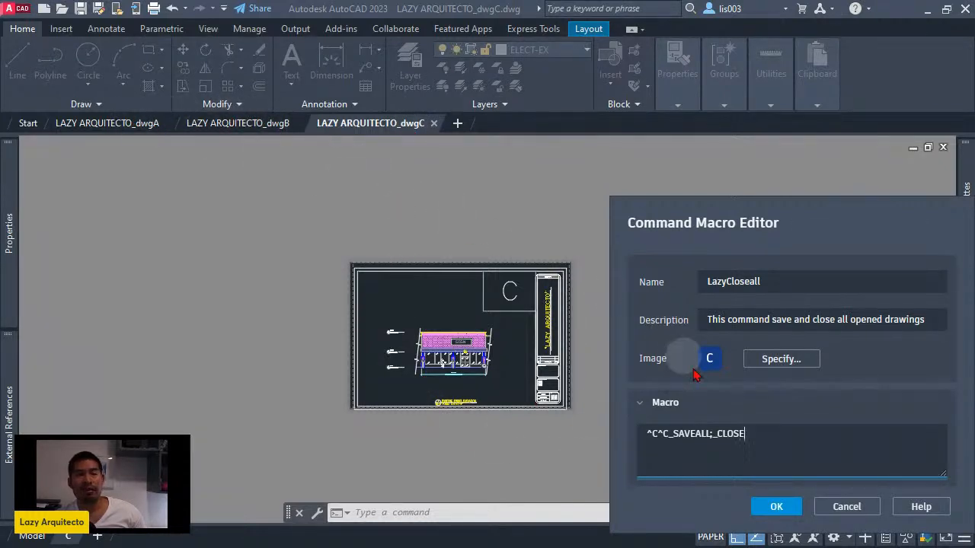
click(762, 437)
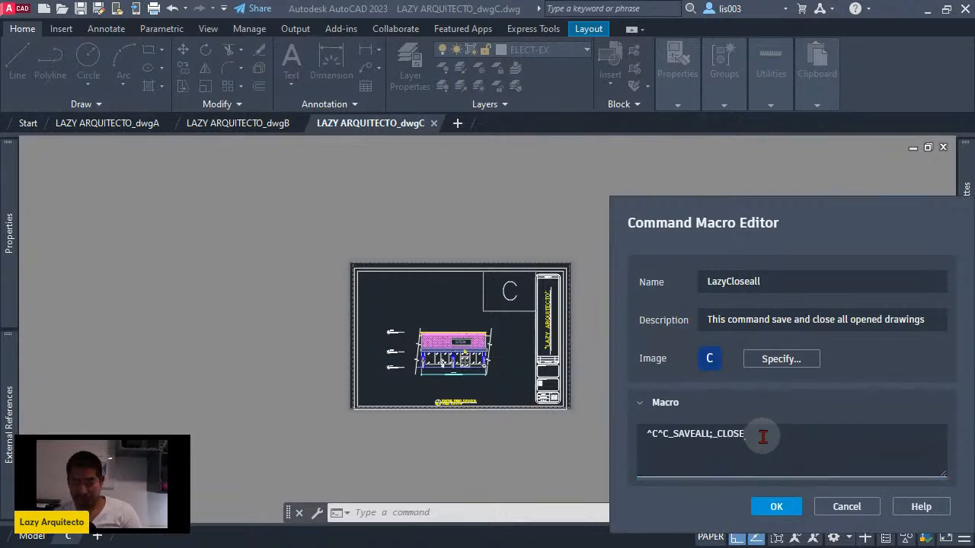
text(ALL)
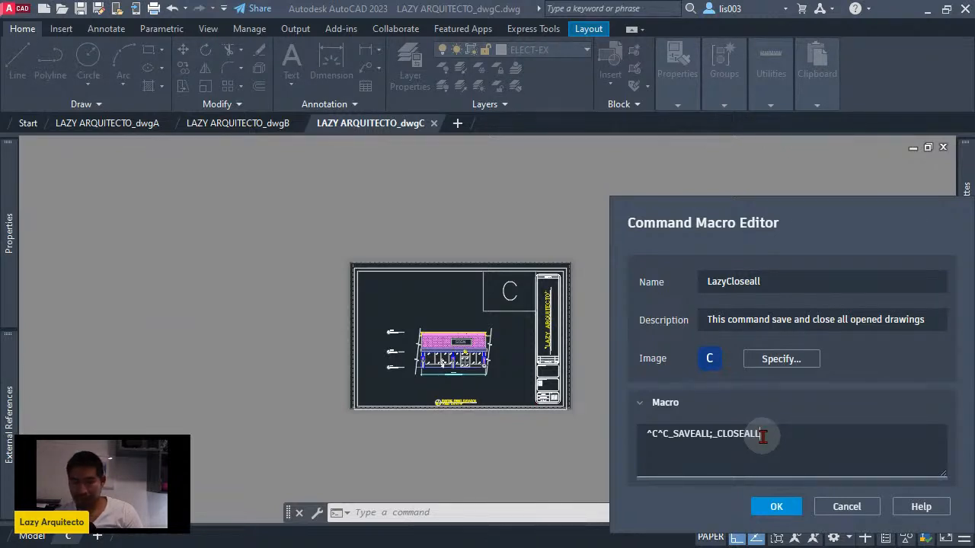
text(;)
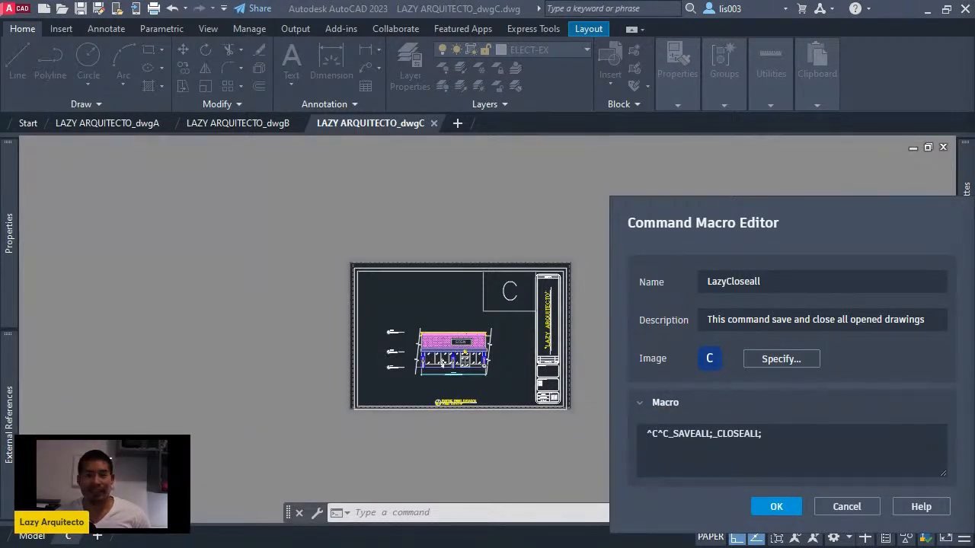
click(792, 448)
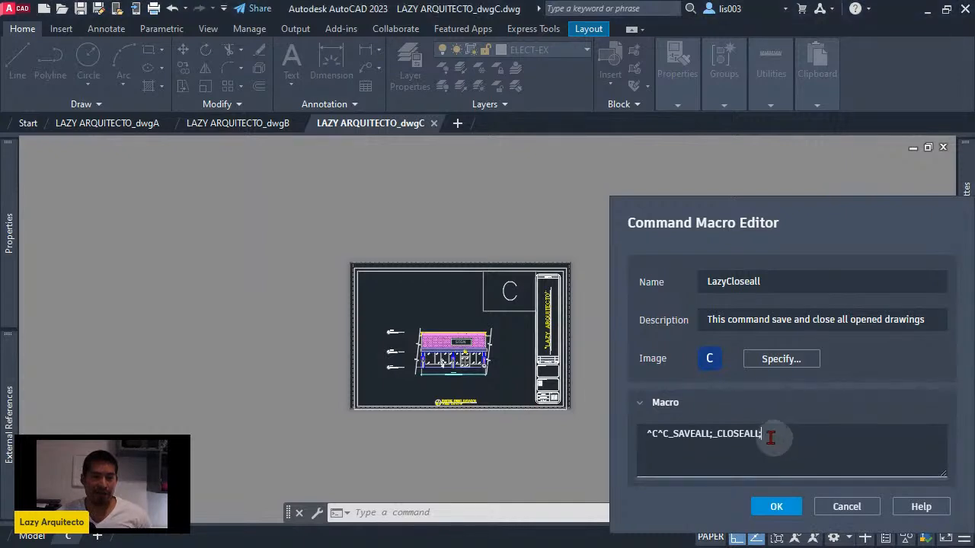
drag(669, 435, 782, 435)
click(781, 435)
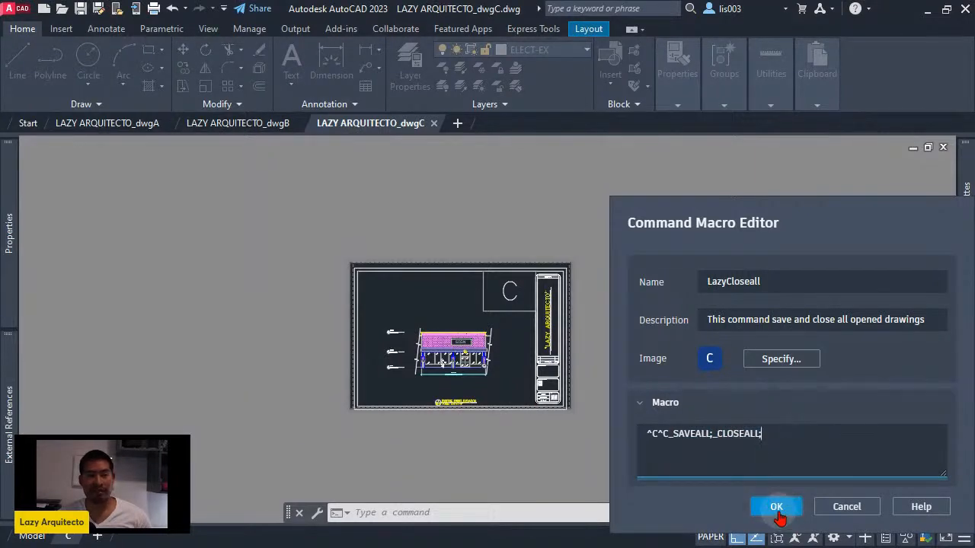
click(787, 508)
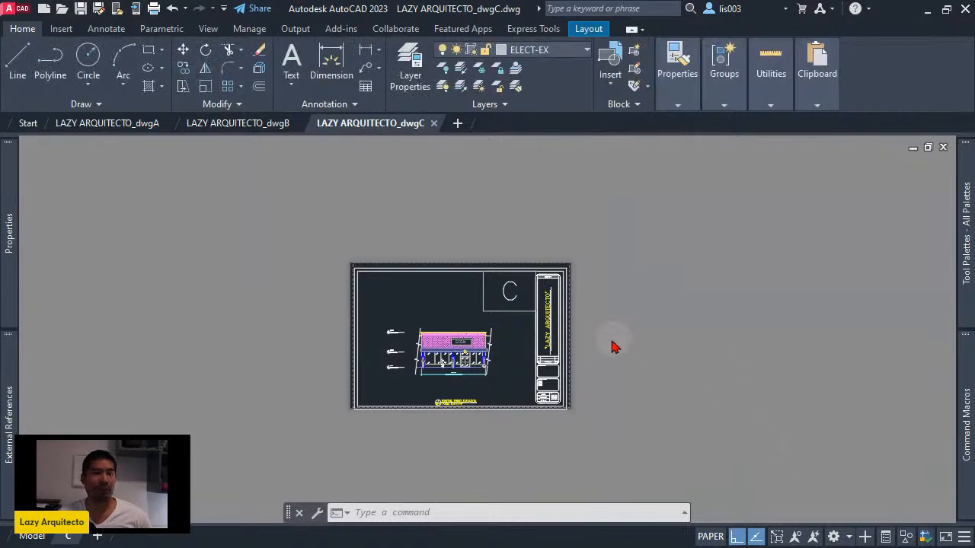
- Make unsaved view changes in drawings dwgC and dwgB, and run the saved macro LazyCloseall from dwgB
scroll(495, 294, down, 5)
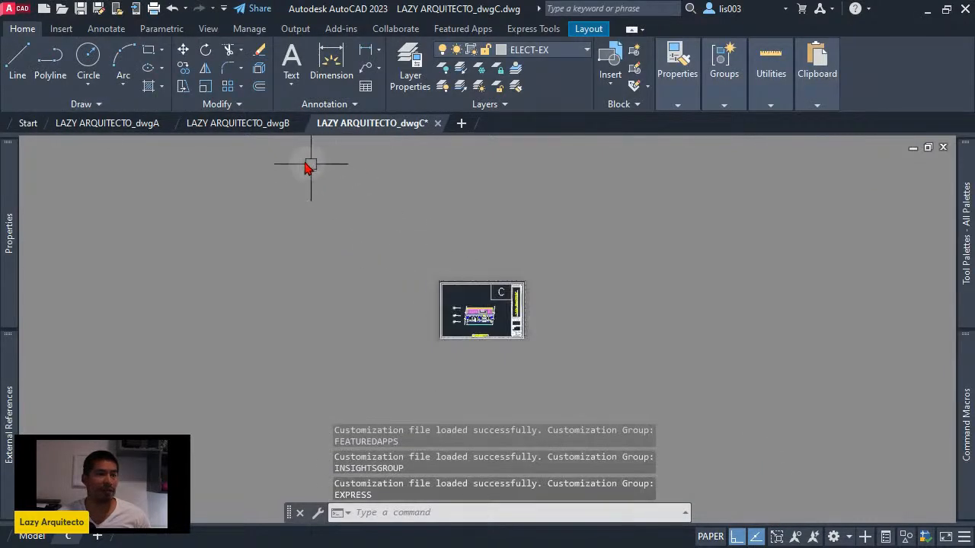
click(242, 122)
scroll(397, 348, down, 2)
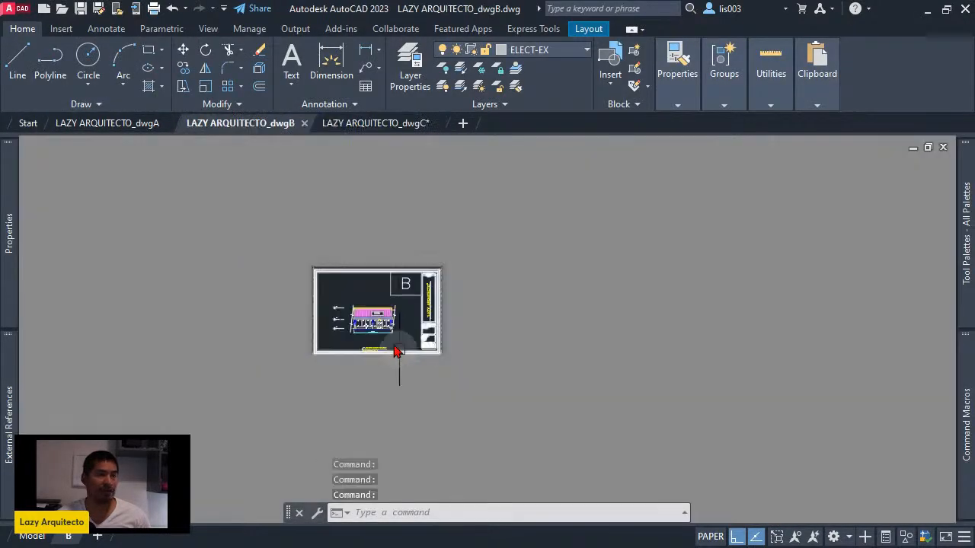
scroll(340, 295, up, 4)
scroll(478, 333, down, 3)
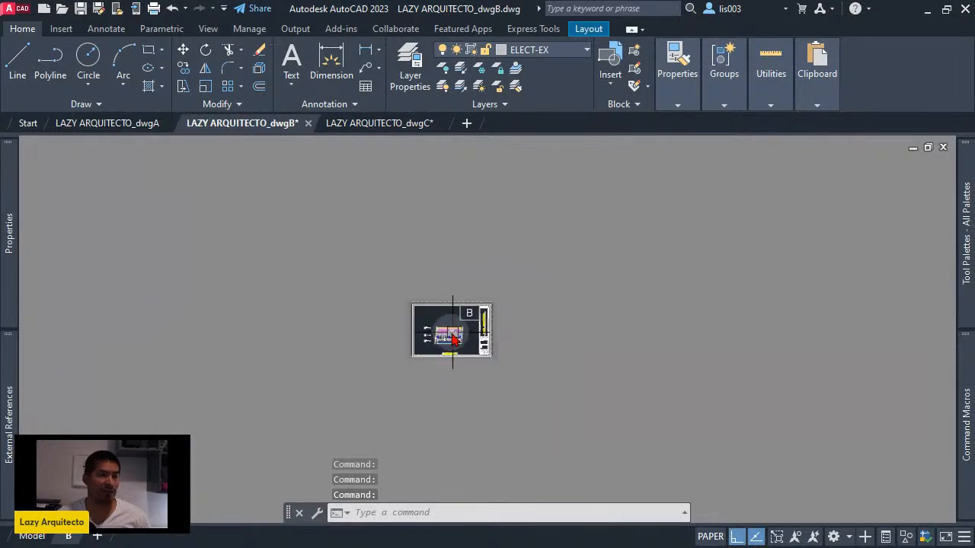
scroll(406, 359, up, 3)
middle_drag(632, 286, 635, 238)
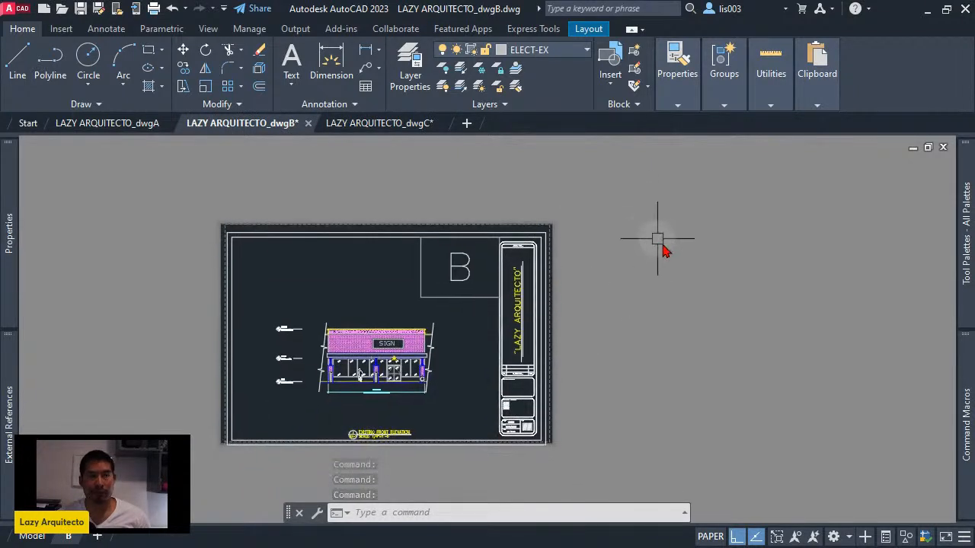
mouse_move(964, 412)
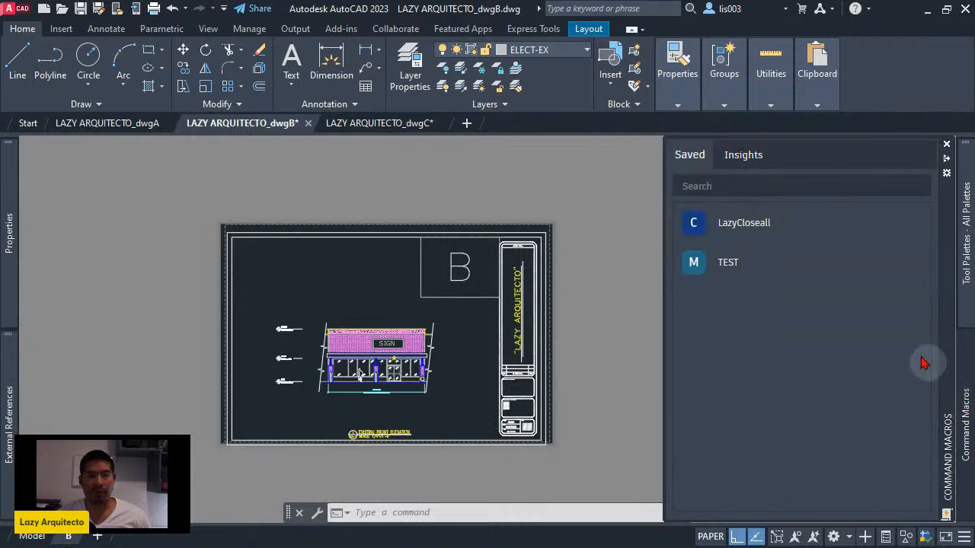
mouse_move(742, 235)
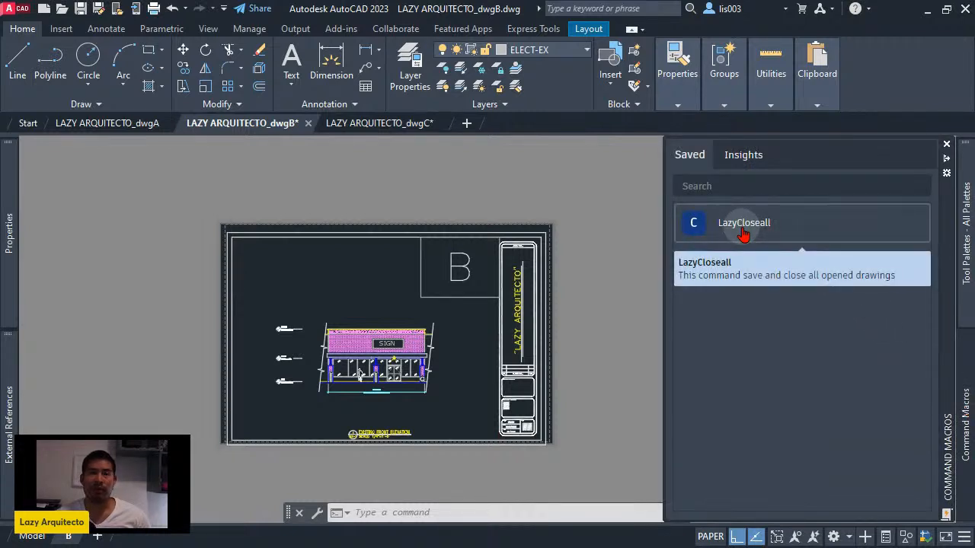
click(742, 236)
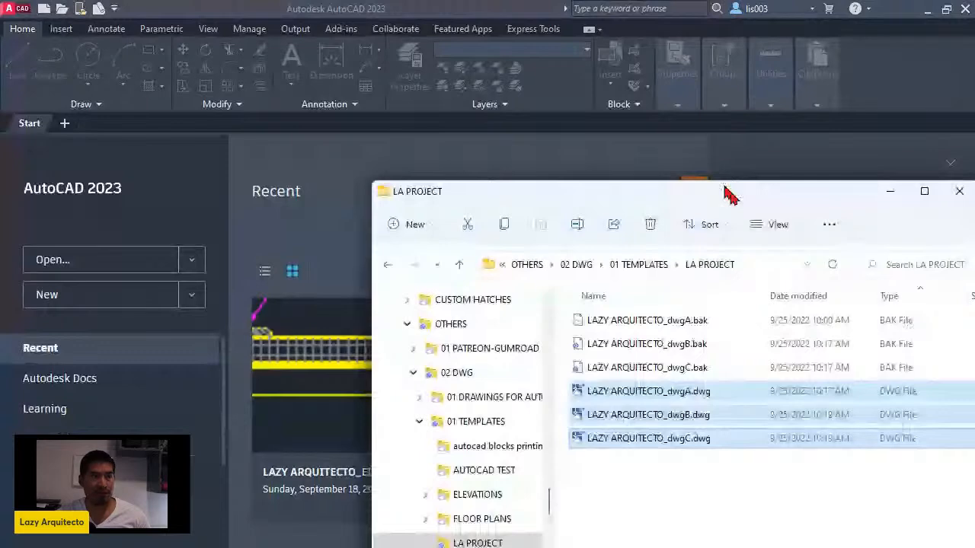
- Reopen drawings dwgA, dwgB and dwgC from the LA PROJECT folder and enlarge the sheet view in dwgC
drag(727, 194, 643, 88)
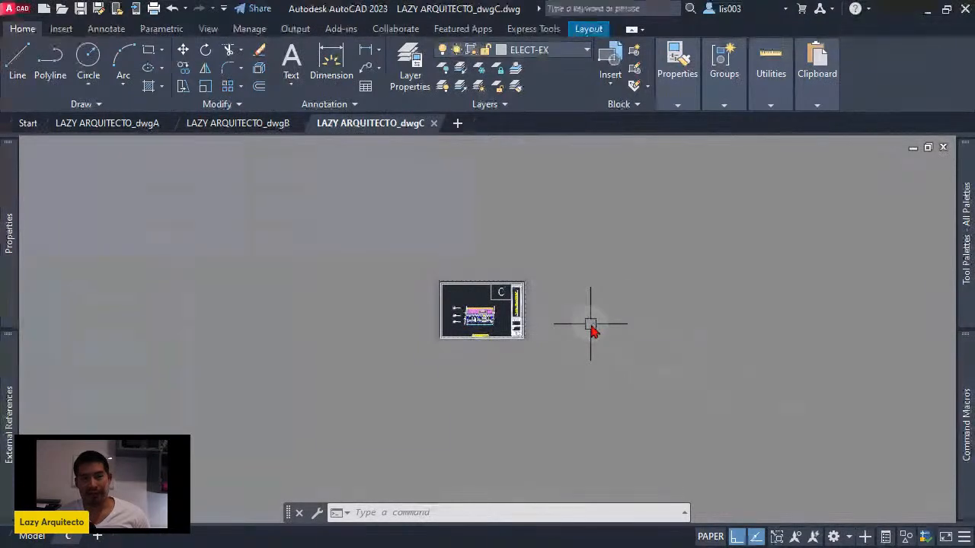
scroll(474, 309, up, 5)
scroll(543, 337, up, 3)
mouse_move(964, 442)
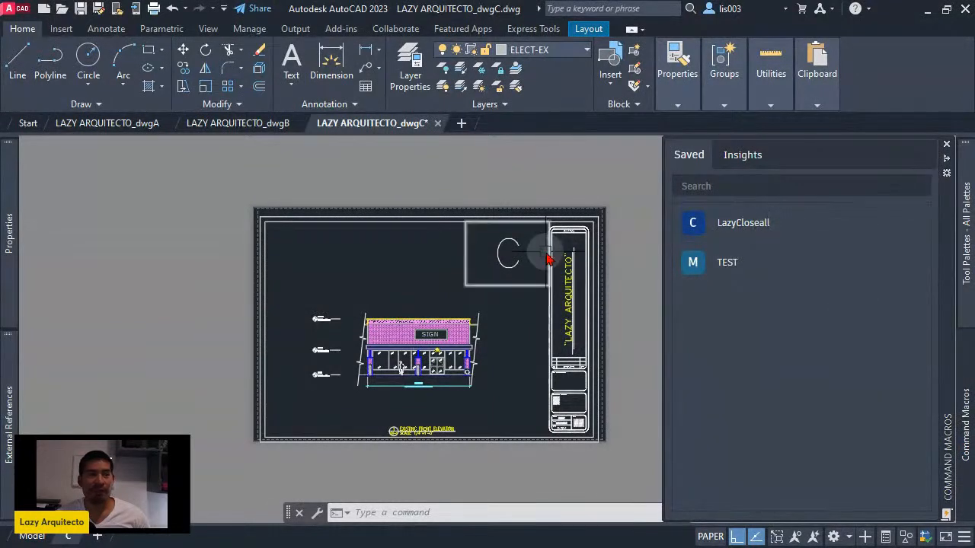
middle_drag(488, 235, 469, 248)
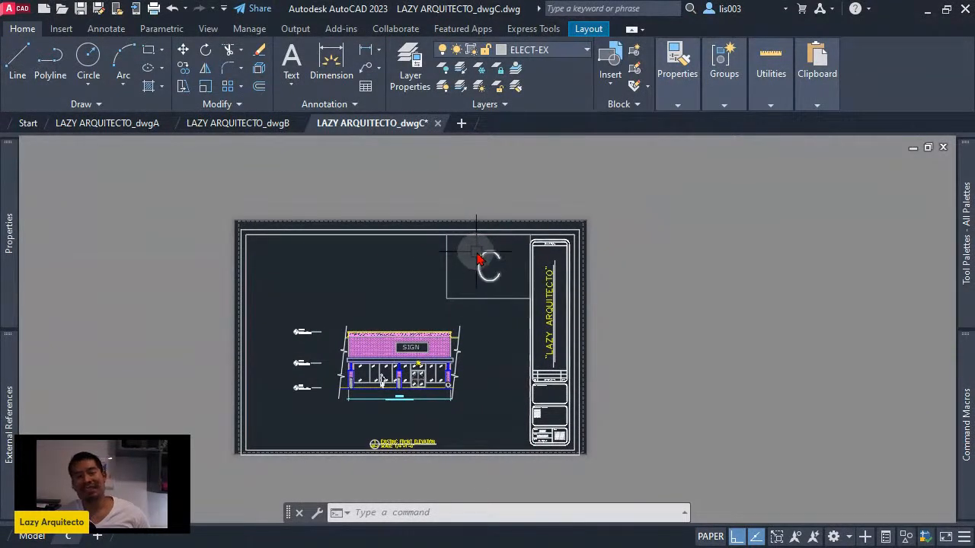
- Open the saved macro LazyCloseall in the Command Macro Editor and show its macro code
mouse_move(482, 260)
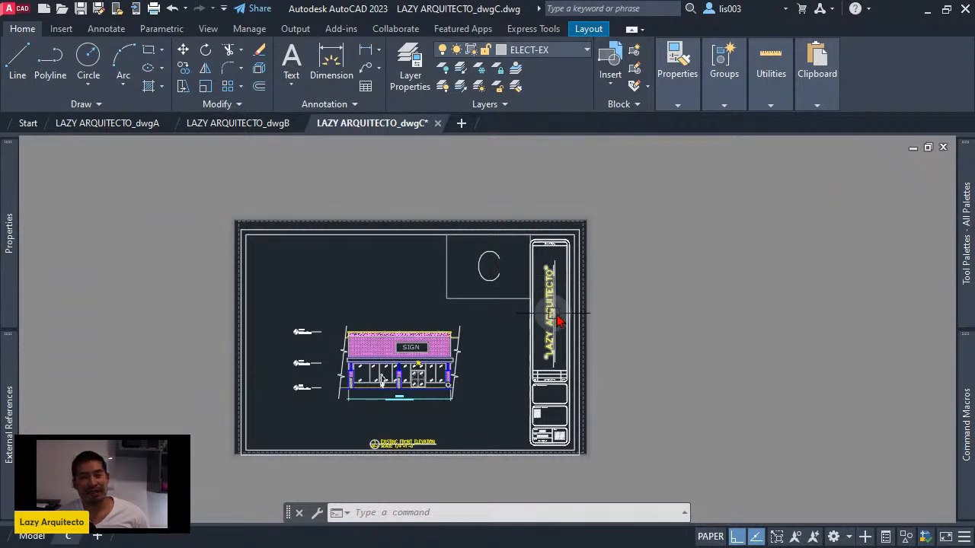
mouse_move(956, 428)
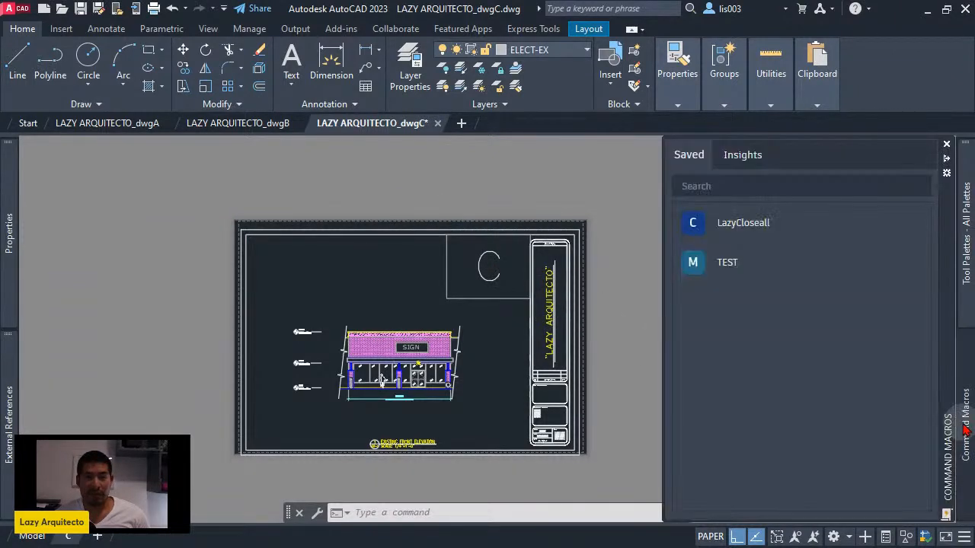
right_click(779, 230)
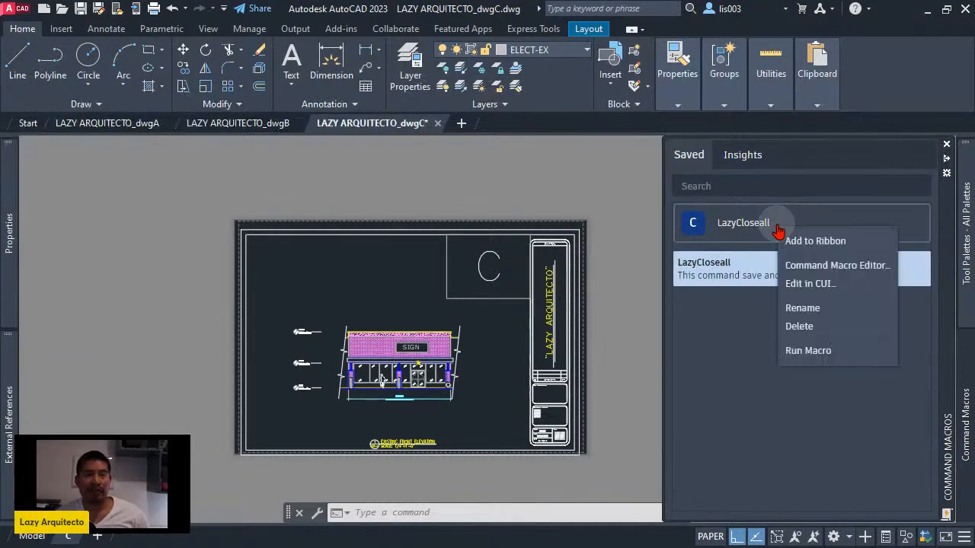
click(812, 268)
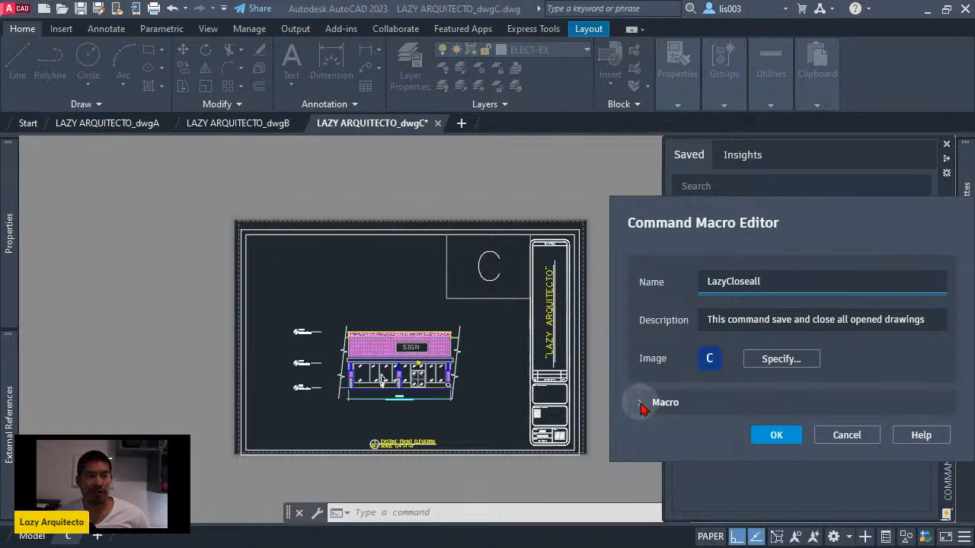
click(653, 404)
- Insert _QSAVE; between ^C^C and _SAVEALL; in the macro code and save the LazyCloseall macro
click(770, 444)
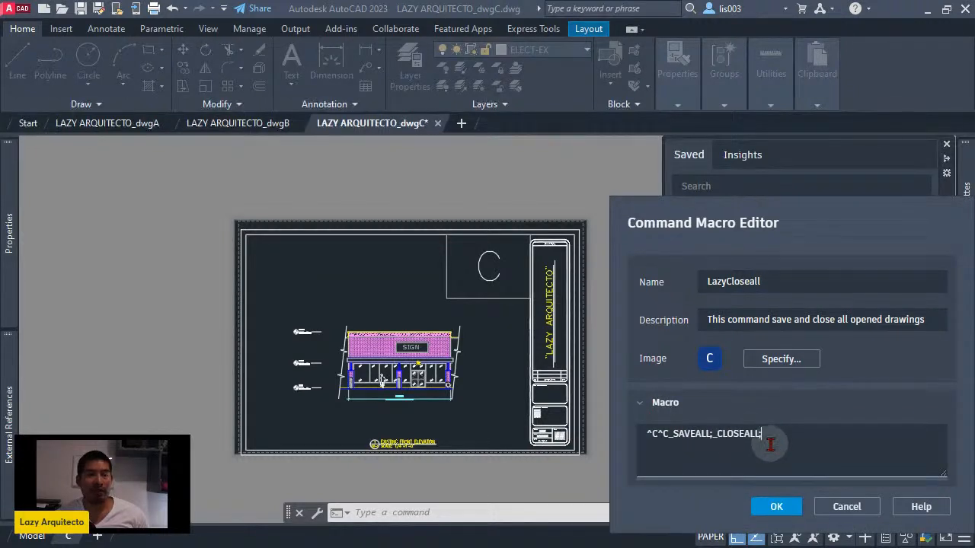
click(673, 434)
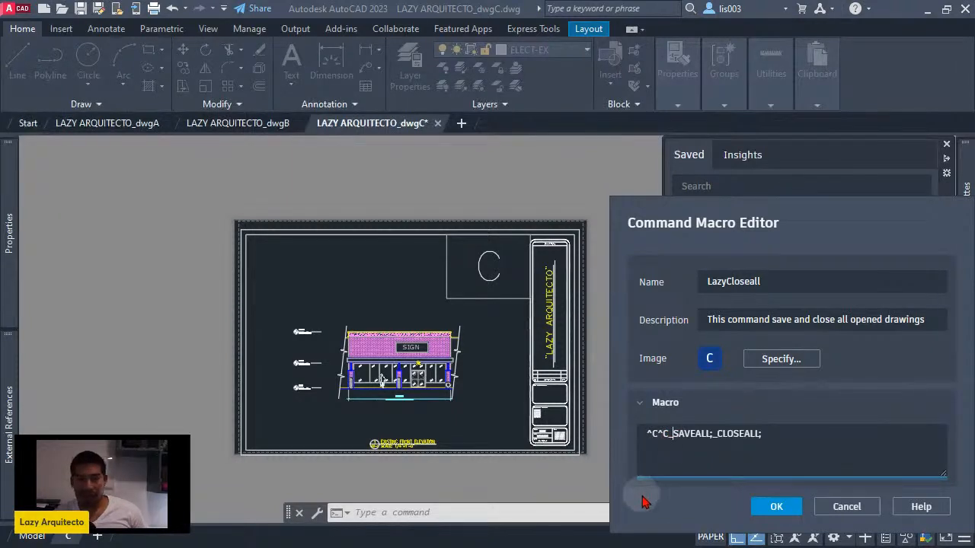
key(Left)
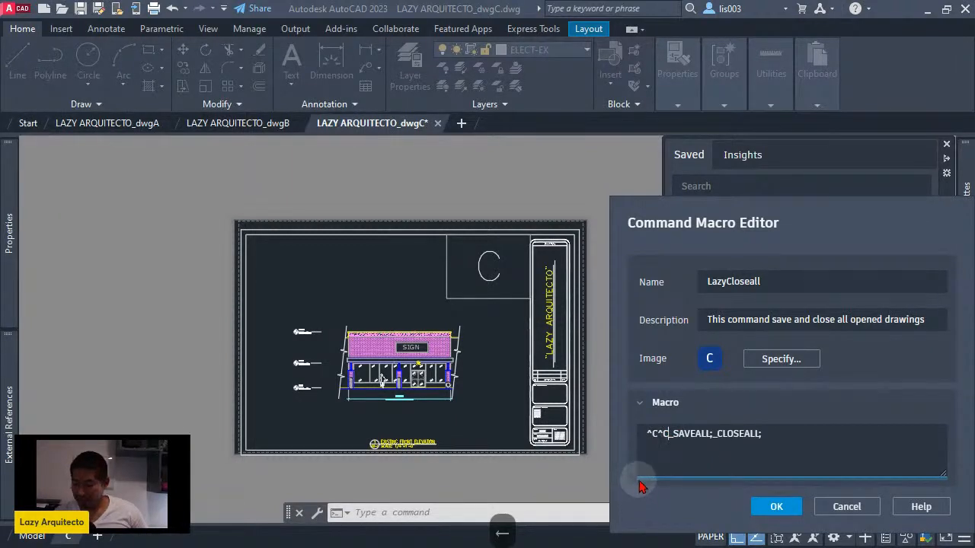
text(_QSAVE)
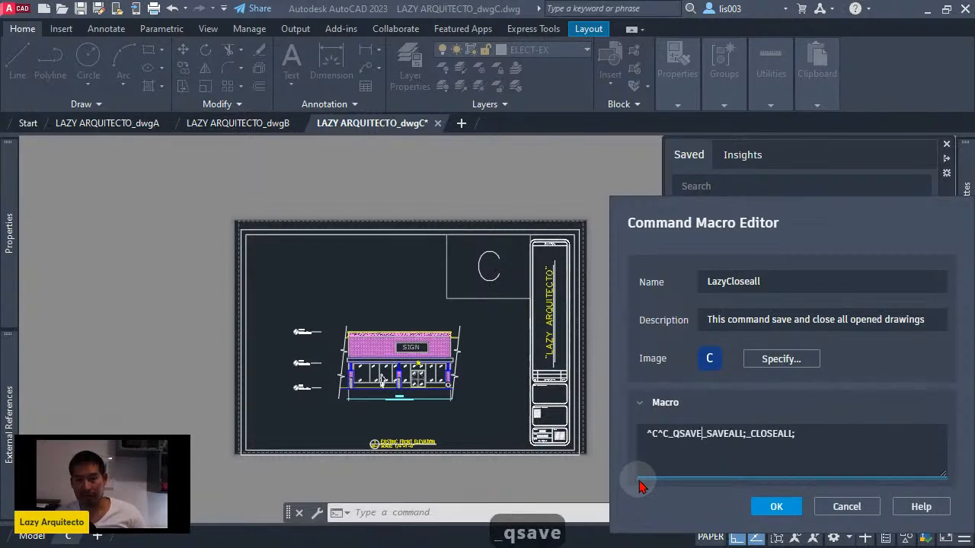
text(;)
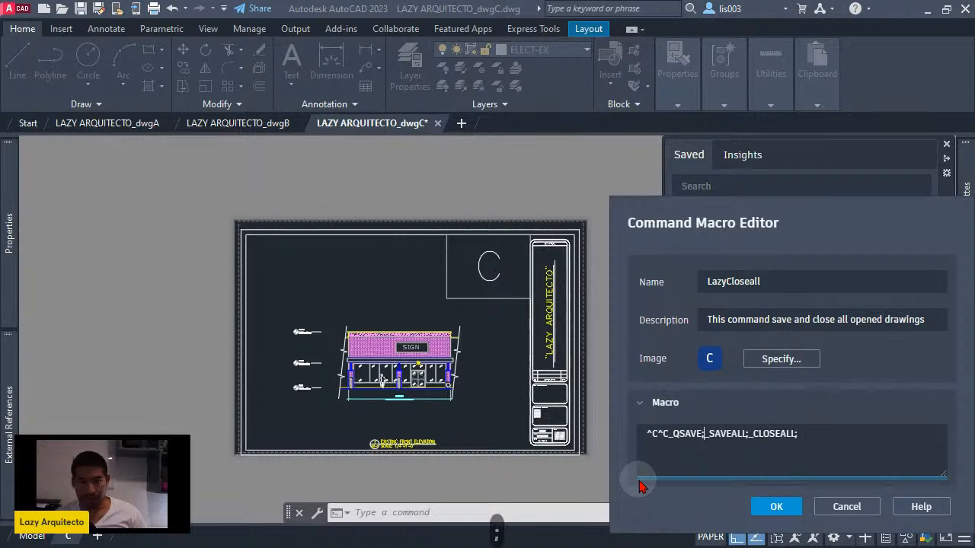
click(713, 434)
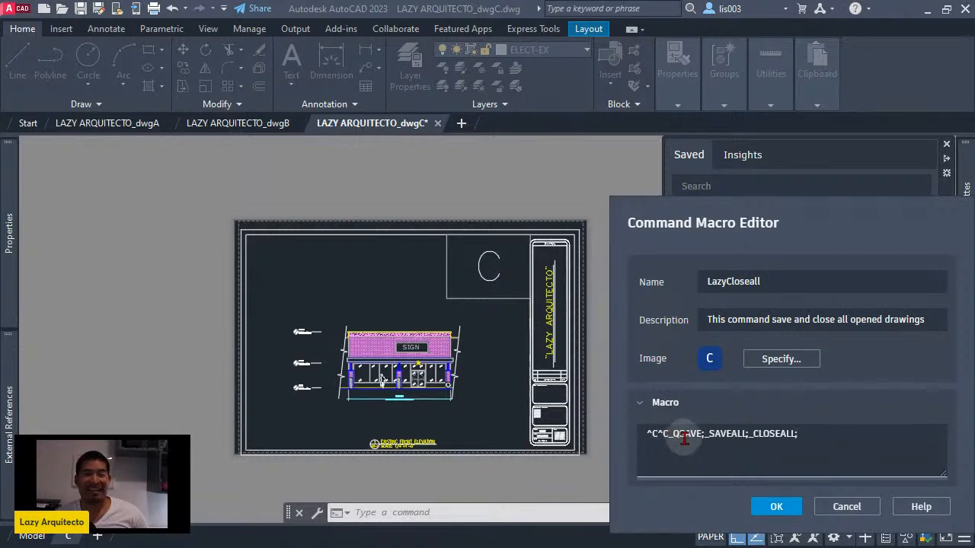
drag(705, 436, 671, 435)
click(733, 442)
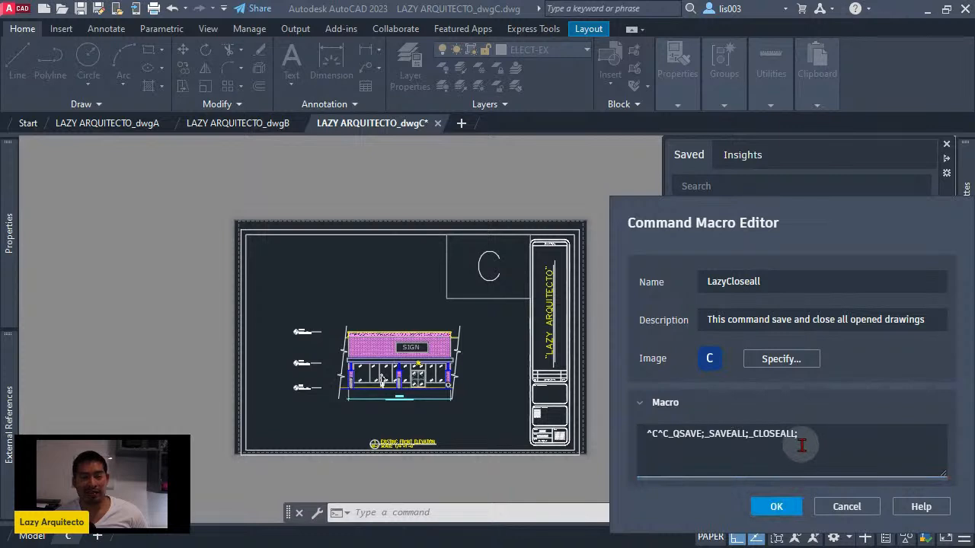
drag(799, 439, 636, 452)
click(774, 505)
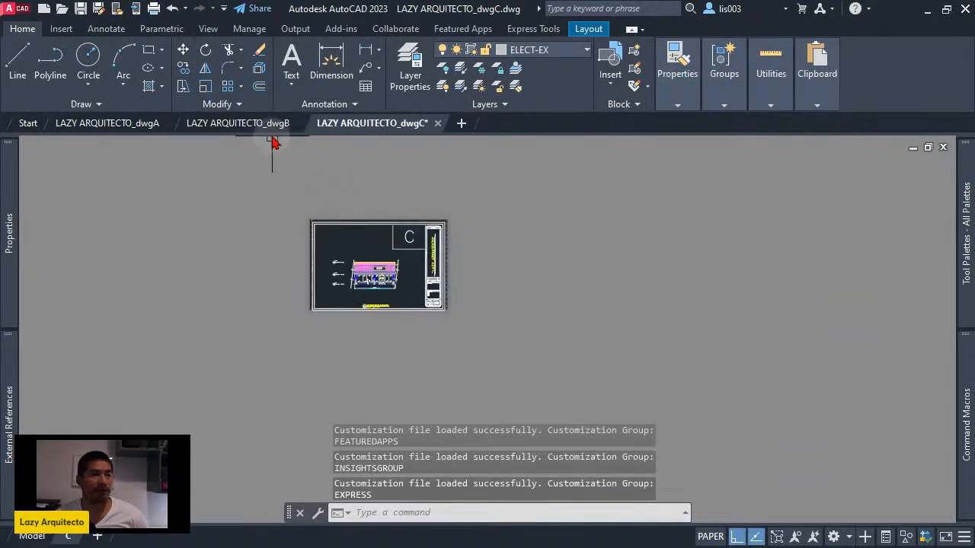
- Make unsaved view changes in drawings dwgB and dwgA, and run the updated macro LazyCloseall from dwgA
click(263, 124)
click(143, 127)
scroll(345, 310, down, 2)
scroll(435, 363, up, 2)
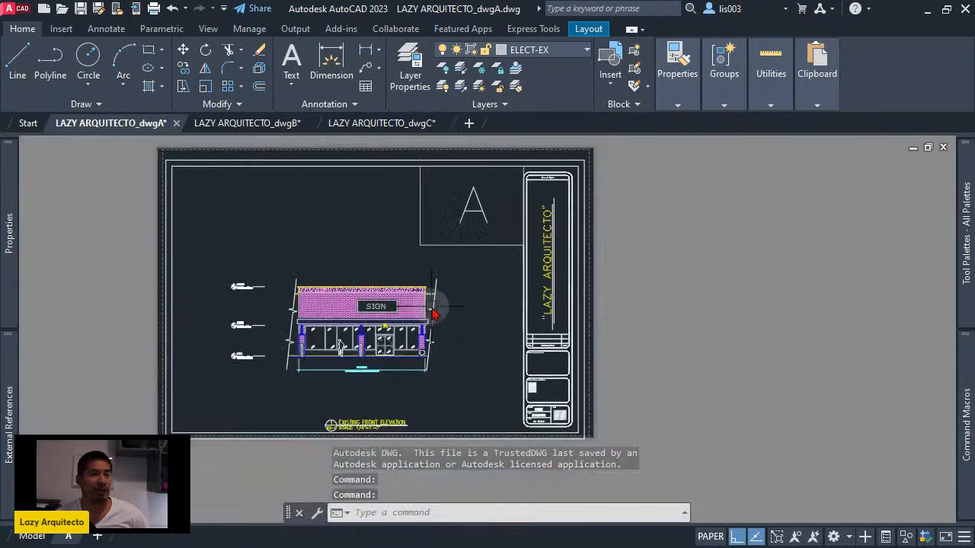
scroll(487, 316, down, 3)
scroll(668, 285, up, 1)
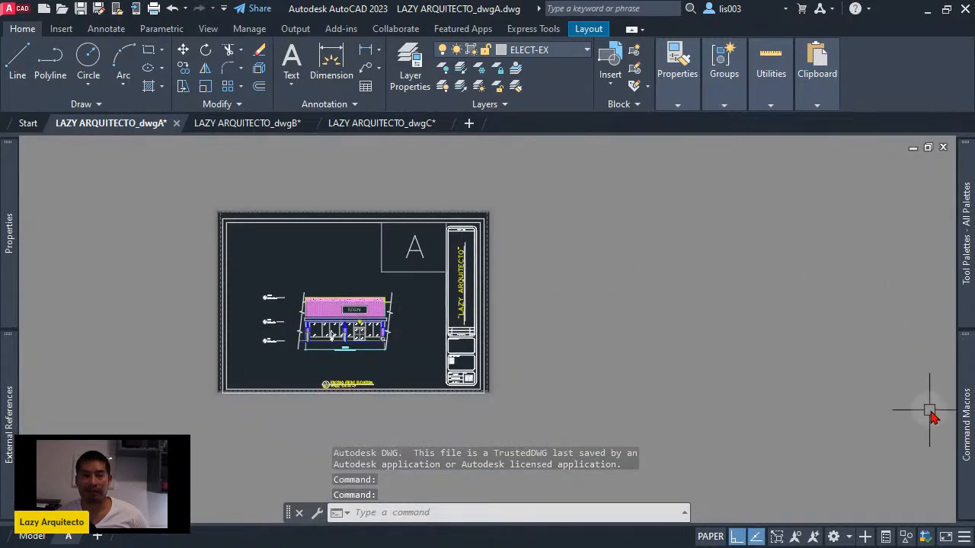
mouse_move(959, 414)
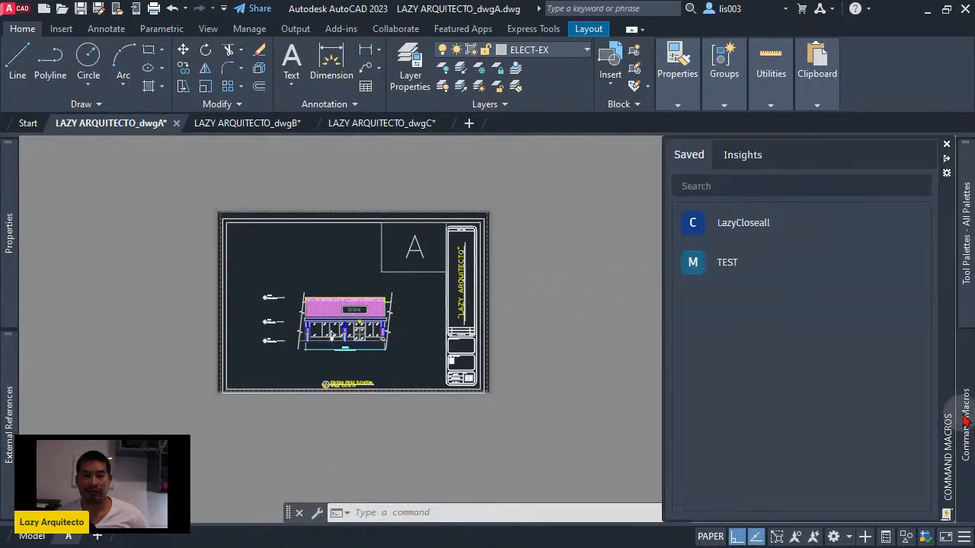
click(744, 233)
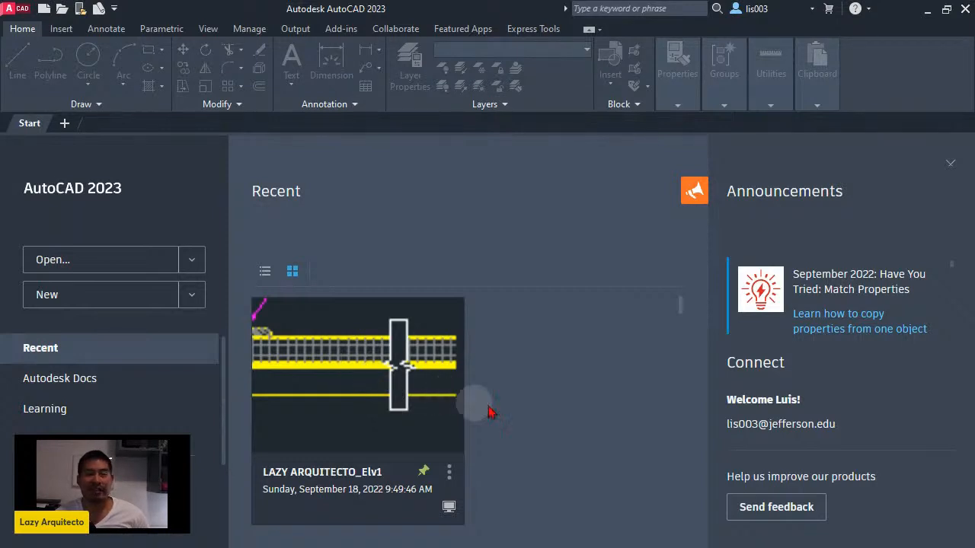
- Open the recent drawing LAZY ARQUITECTO_Elv1, enter QUIT without running it, and close the drawing
click(375, 347)
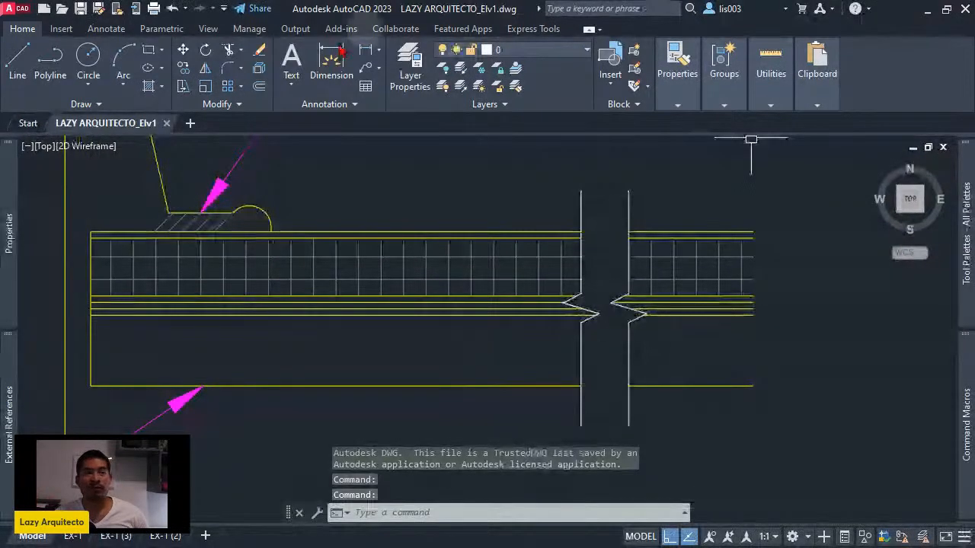
text(qu)
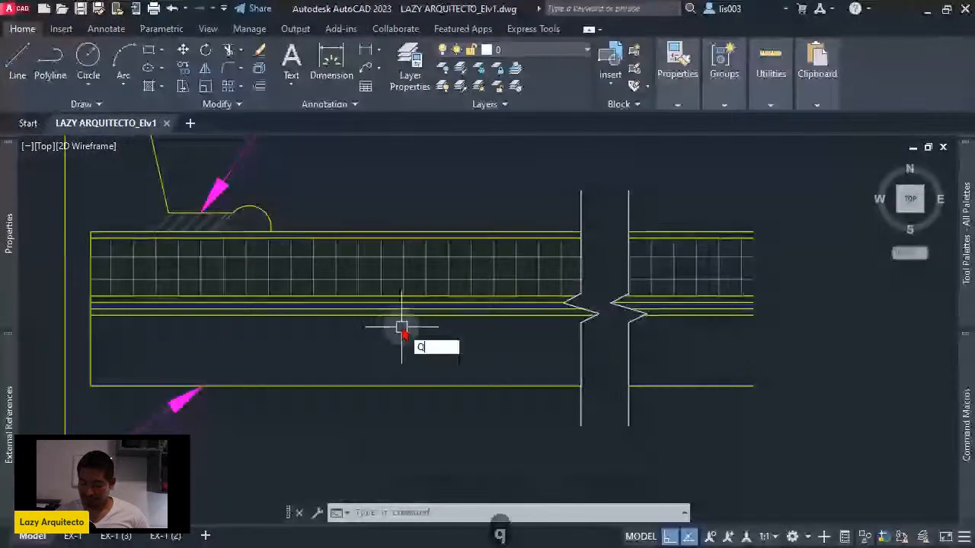
text(it)
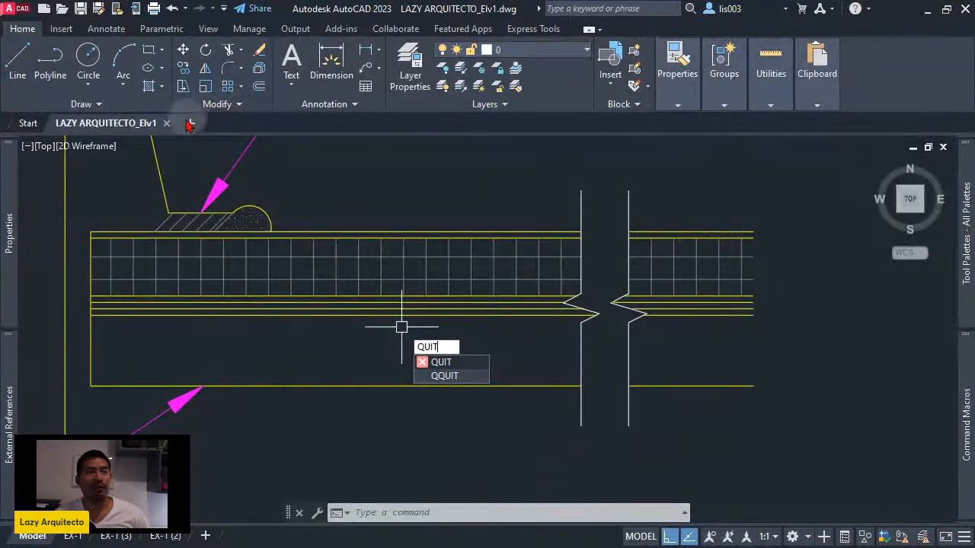
key(Escape)
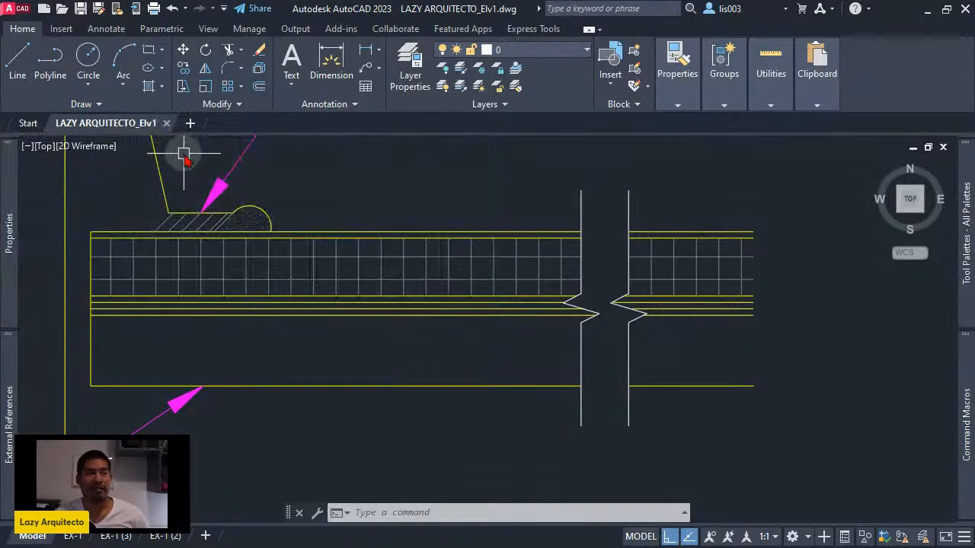
click(163, 123)
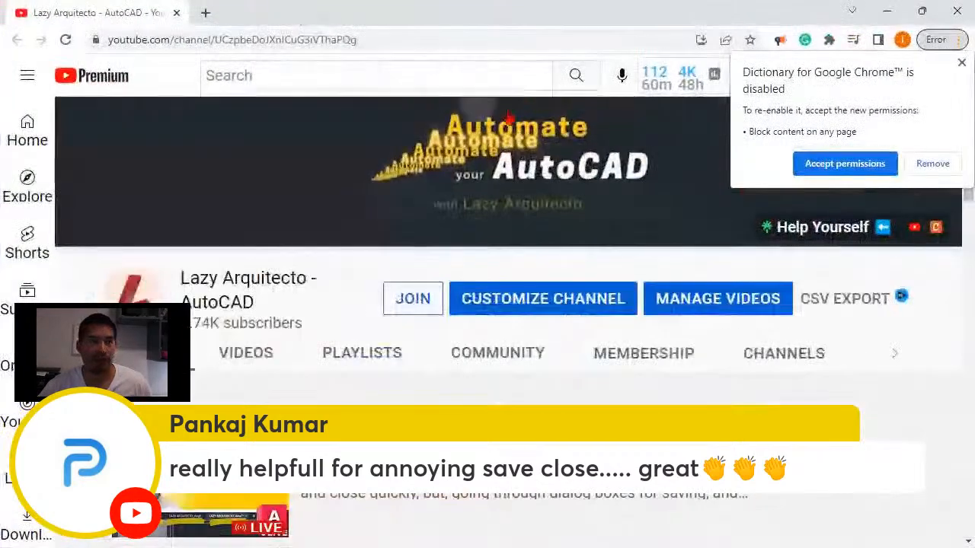
- Switch to Chrome, dismiss the disabled-extension notice and view the home page of the Lazy Arquitecto - AutoCAD YouTube channel
click(961, 62)
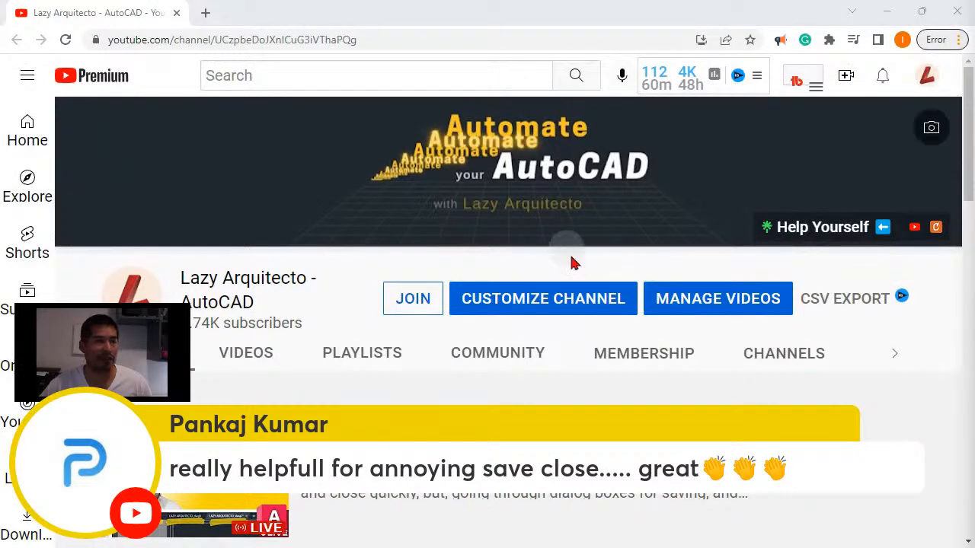
scroll(602, 305, down, 2)
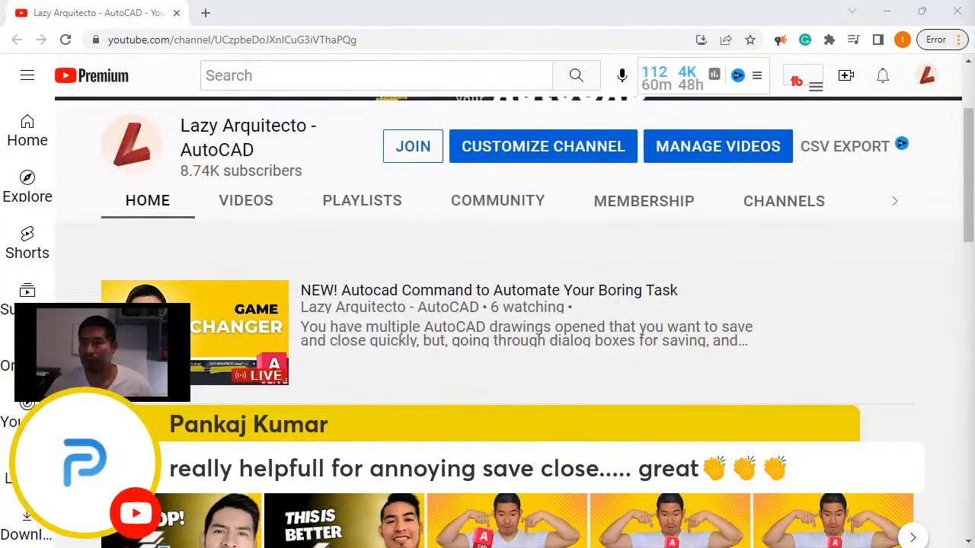
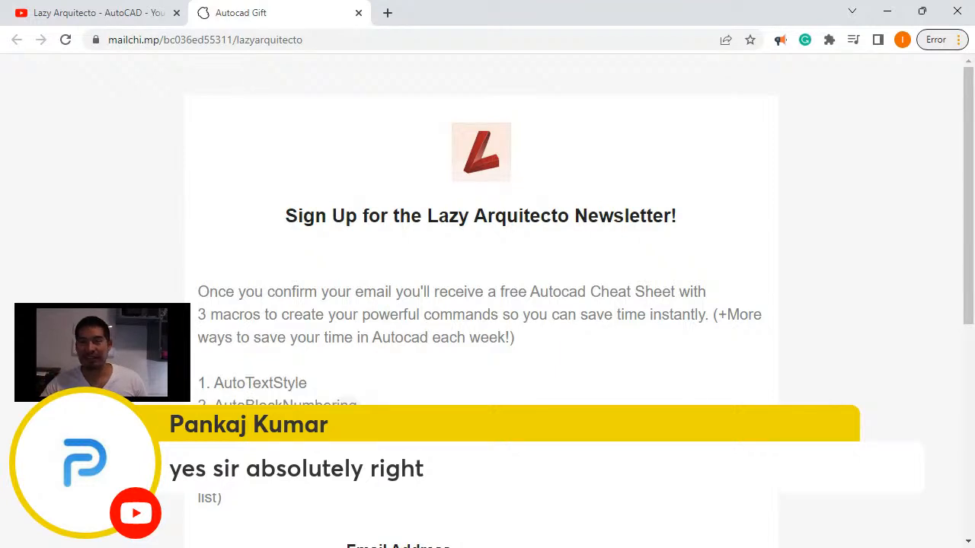
- Review the newsletter sign-up page, highlighting AutoTextStyle and AutoBlockNumbering and viewing the subscription form
drag(307, 383, 214, 384)
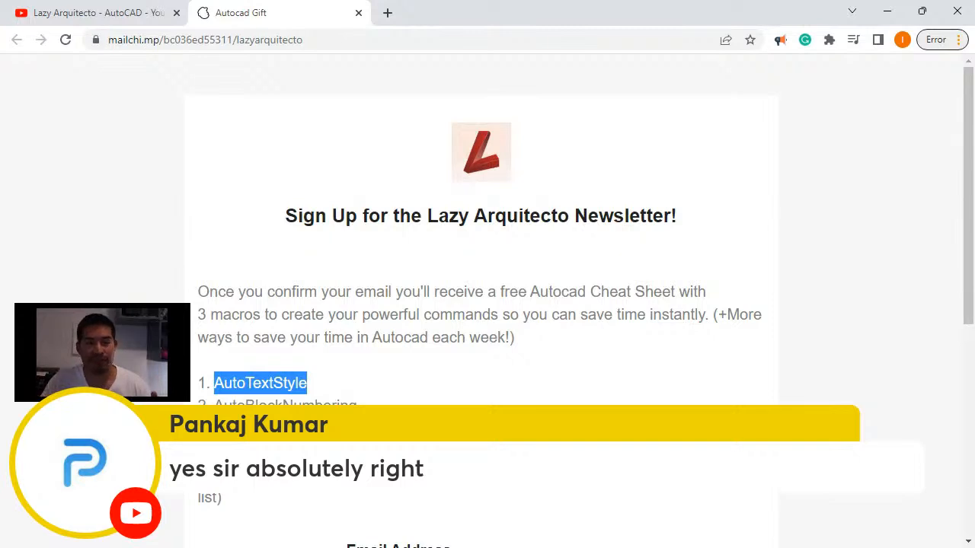
drag(357, 404, 209, 403)
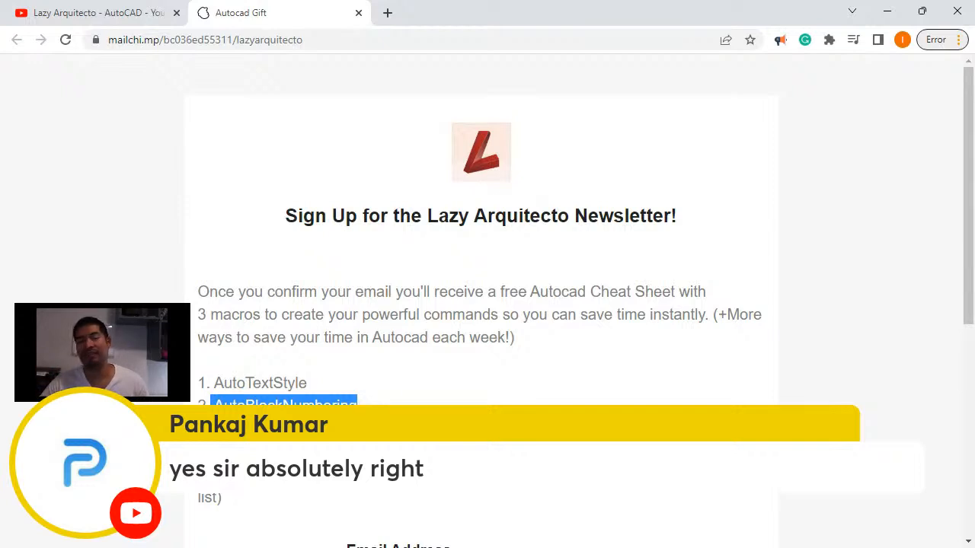
click(367, 416)
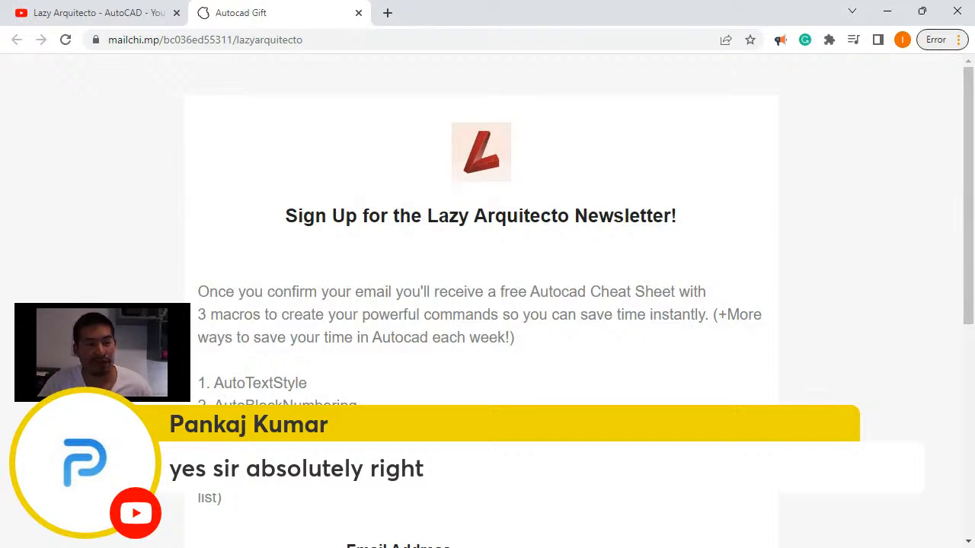
scroll(488, 305, down, 3)
scroll(463, 357, down, 3)
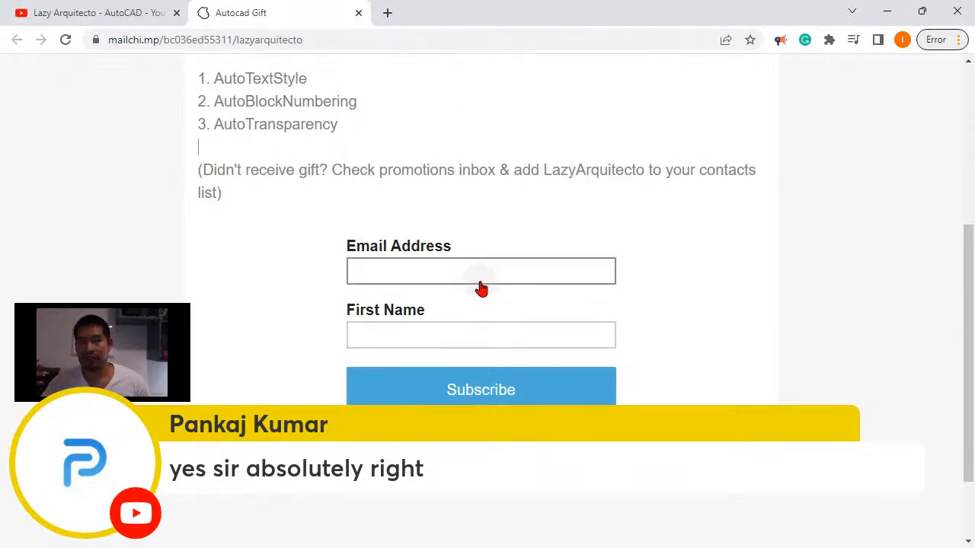
scroll(481, 280, up, 4)
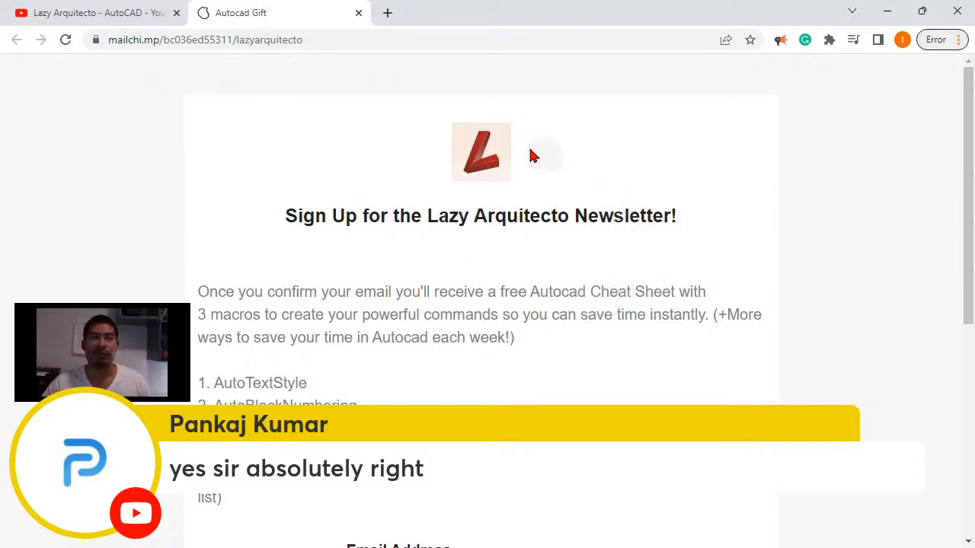
- Switch to AutoCAD and open the recent drawing LAZY ARQUITECTO_Elv1
double_click(433, 22)
drag(621, 75, 974, 137)
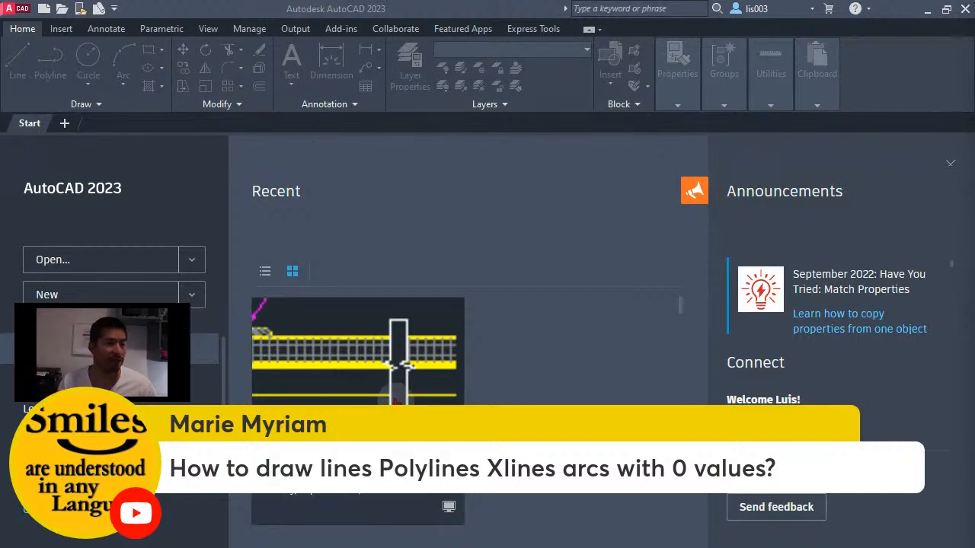
click(390, 366)
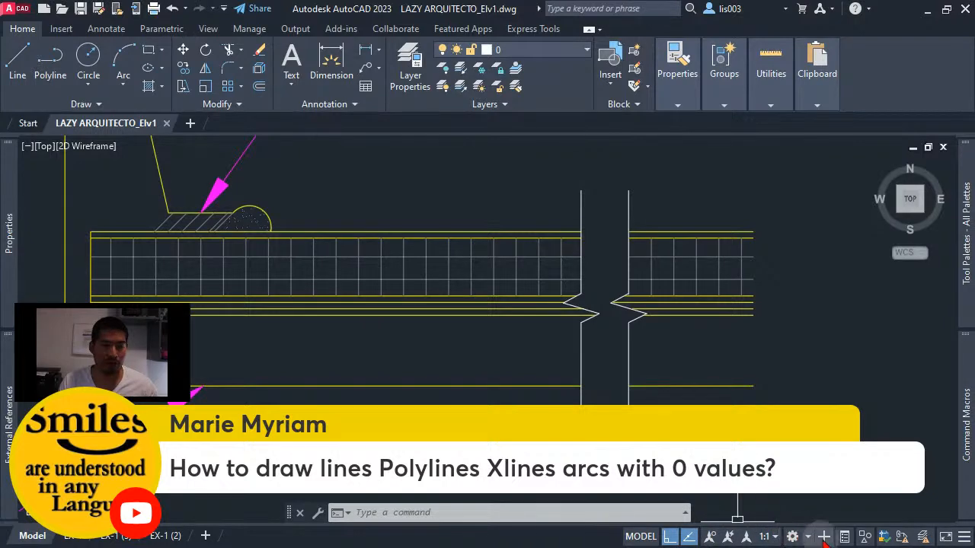
- Add the Dynamic Input toggle to the status bar
click(963, 536)
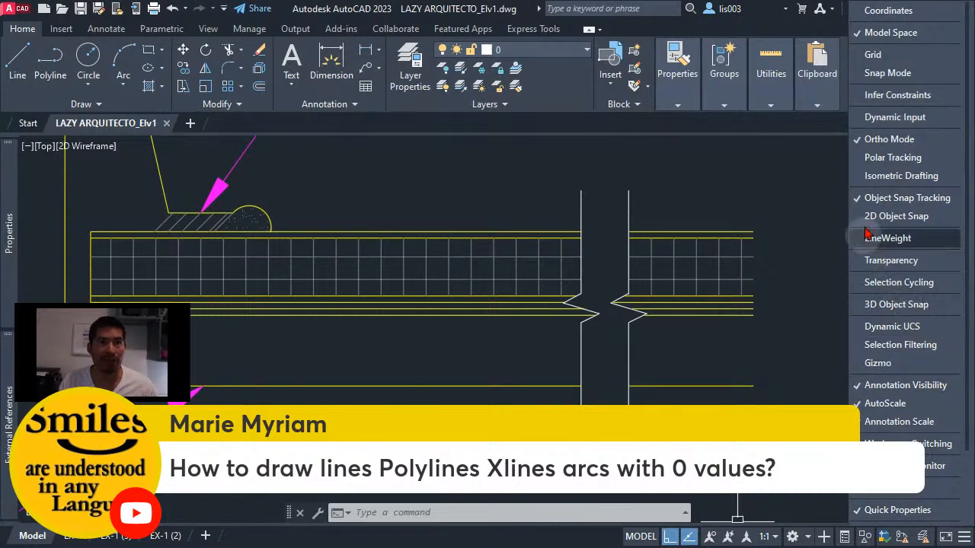
click(916, 122)
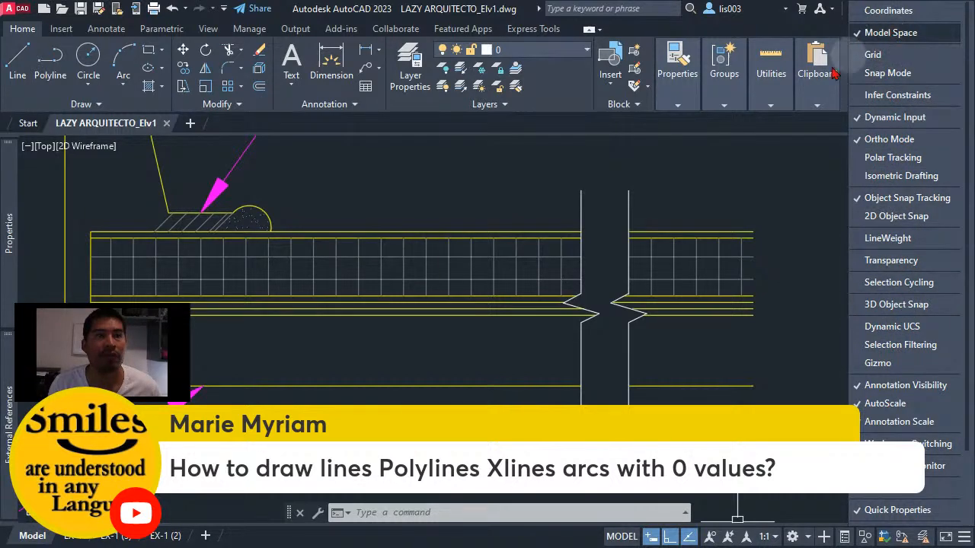
click(658, 145)
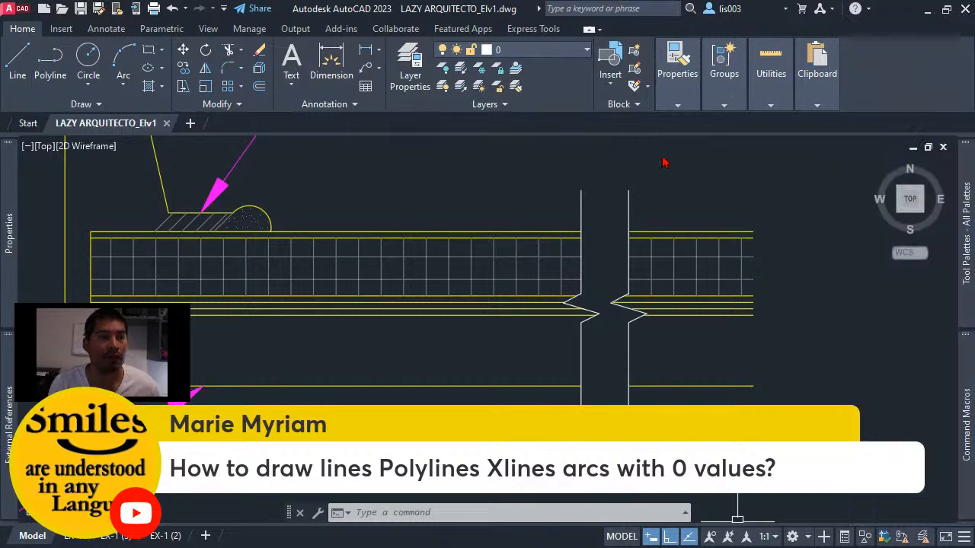
right_click(705, 234)
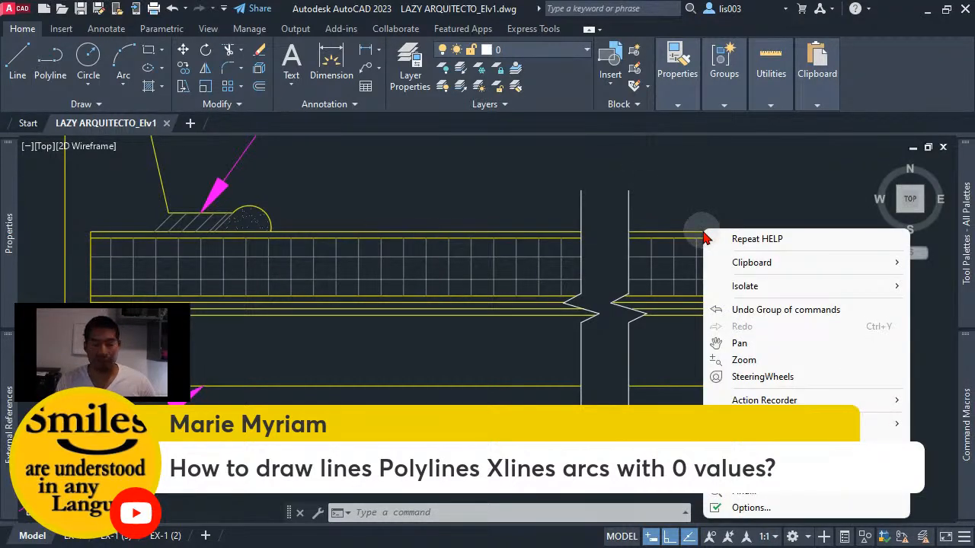
key(Escape)
click(702, 231)
right_click(702, 234)
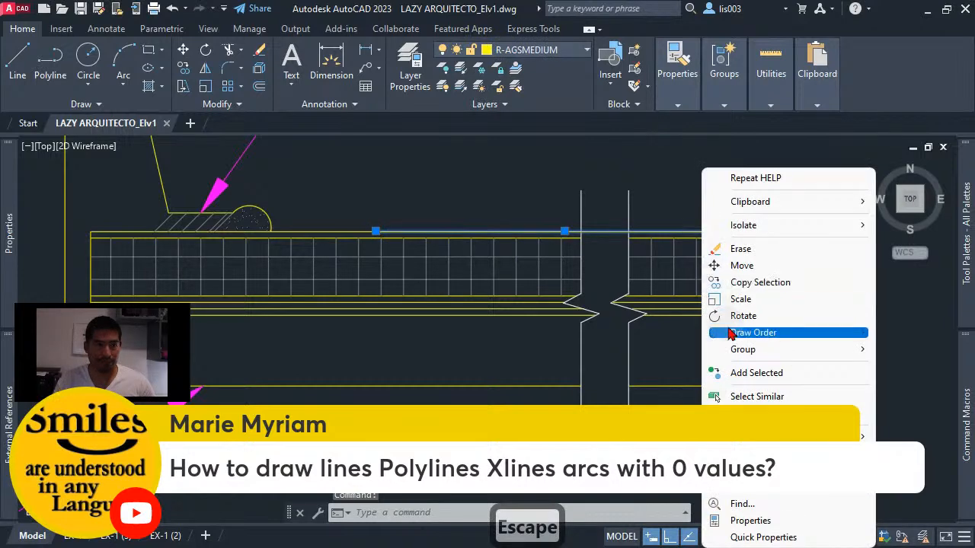
click(655, 206)
click(658, 203)
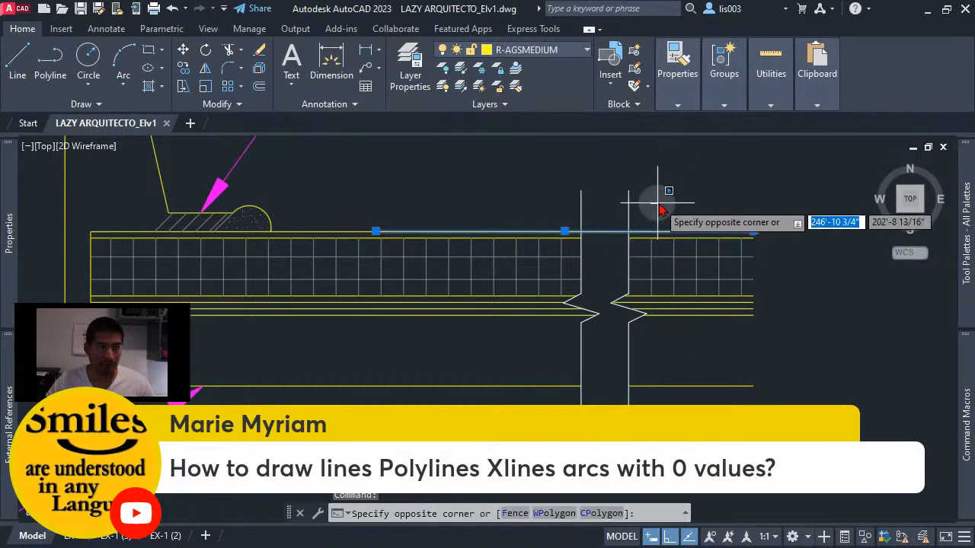
click(658, 199)
right_click(674, 234)
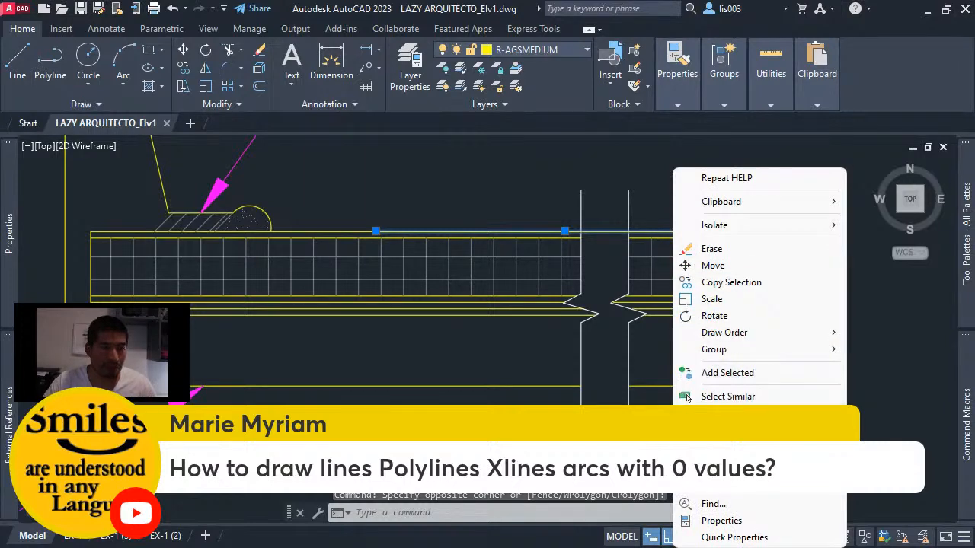
click(543, 315)
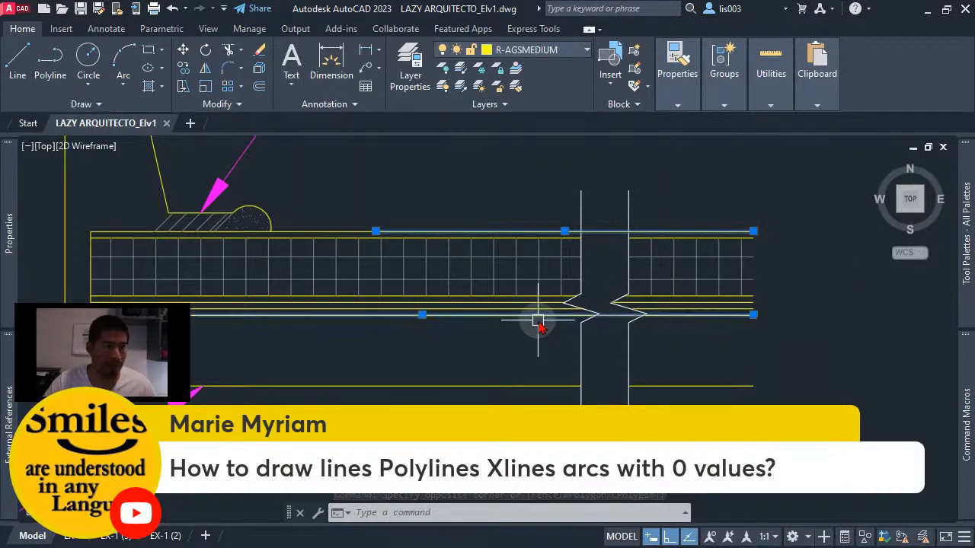
key(Escape)
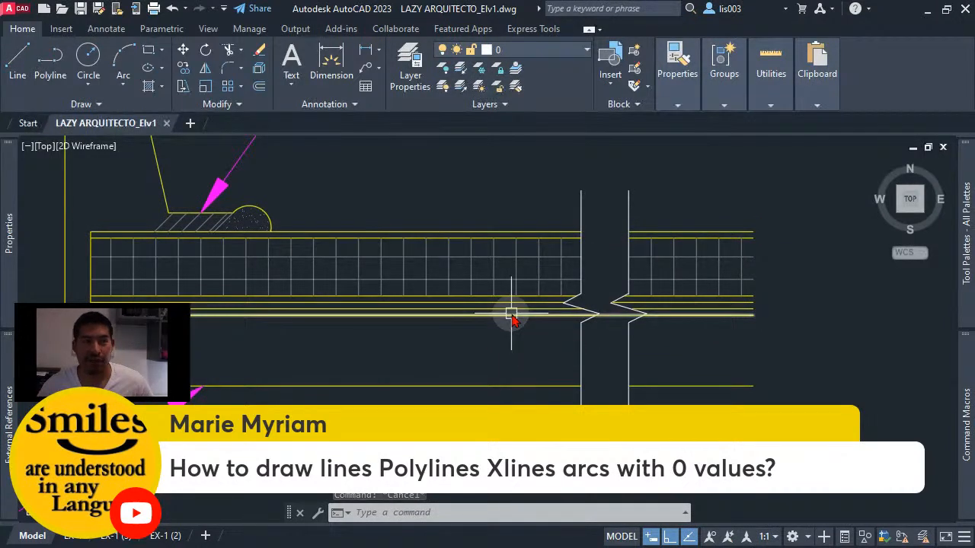
- Try starting a line on the lowest line of the roof layers with dynamic input and the Nearest snap override, and cancel it
text(l)
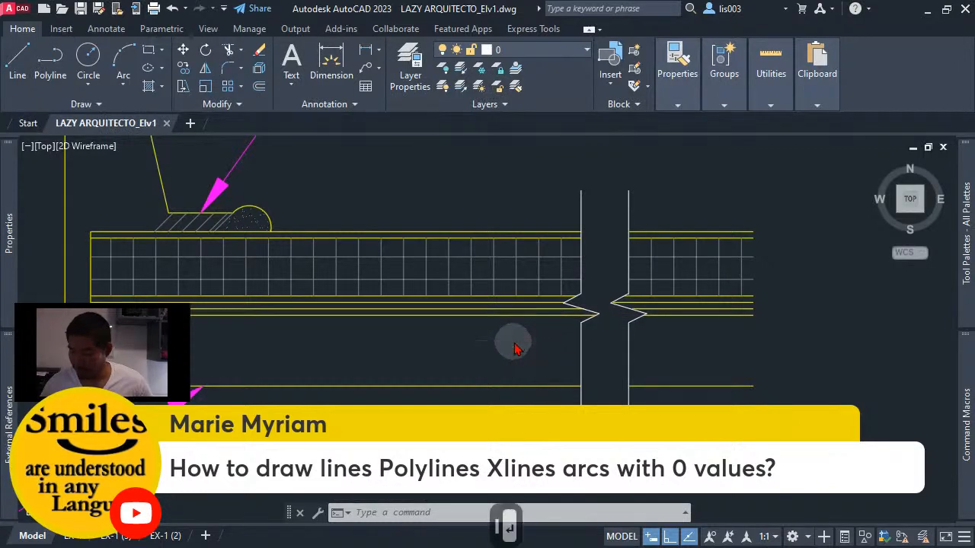
key(Return)
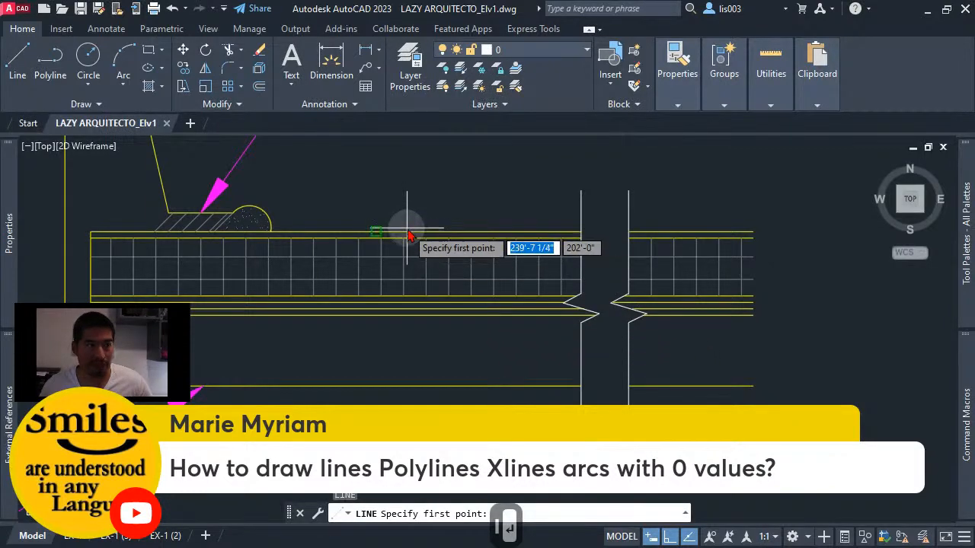
click(652, 535)
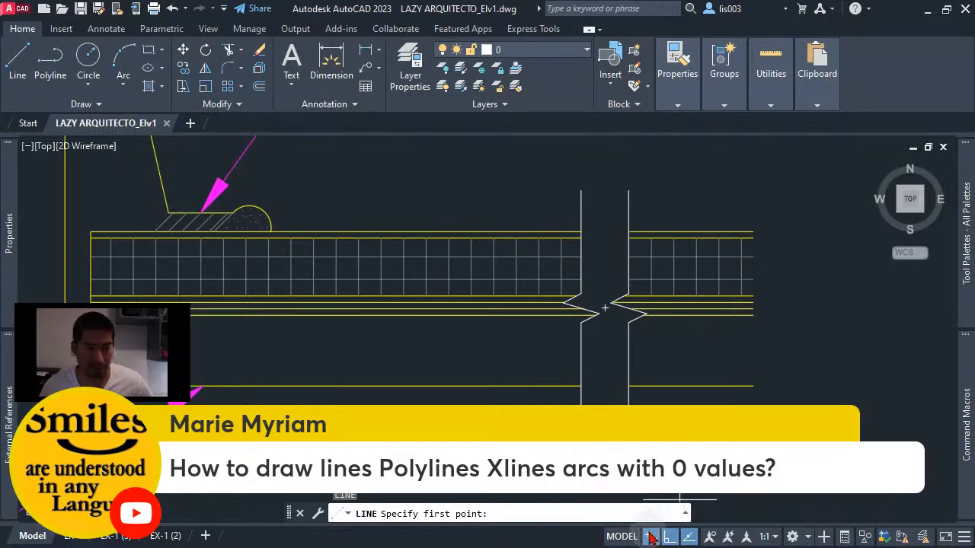
shift+right_click(500, 218)
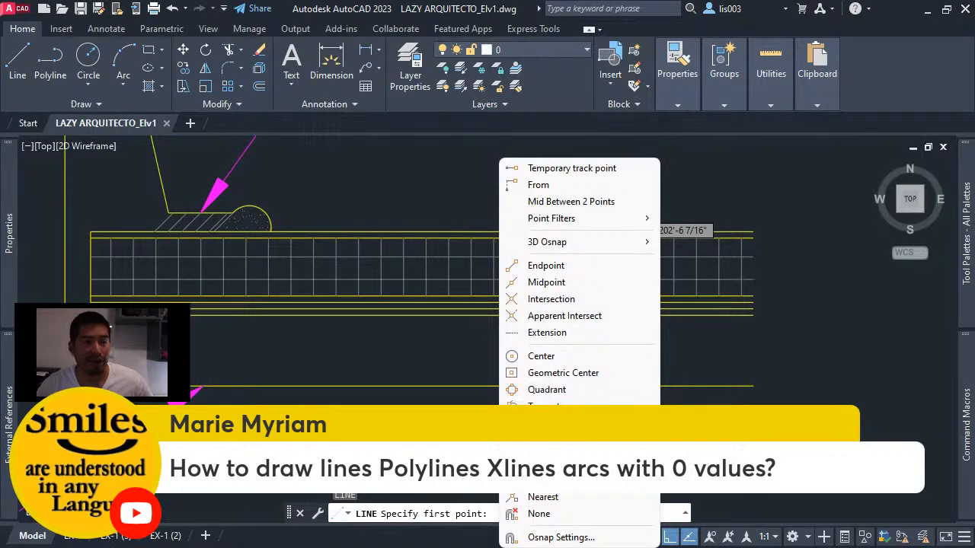
click(541, 498)
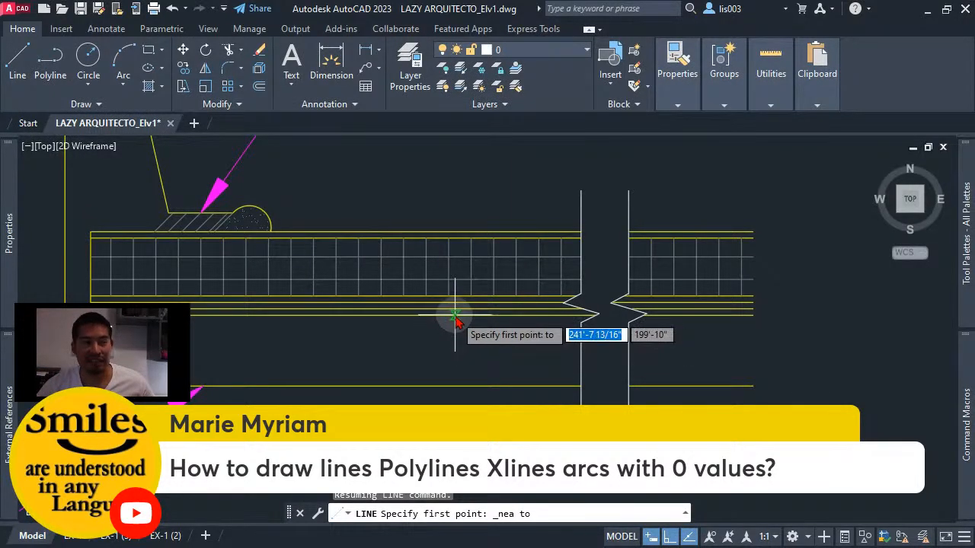
click(454, 315)
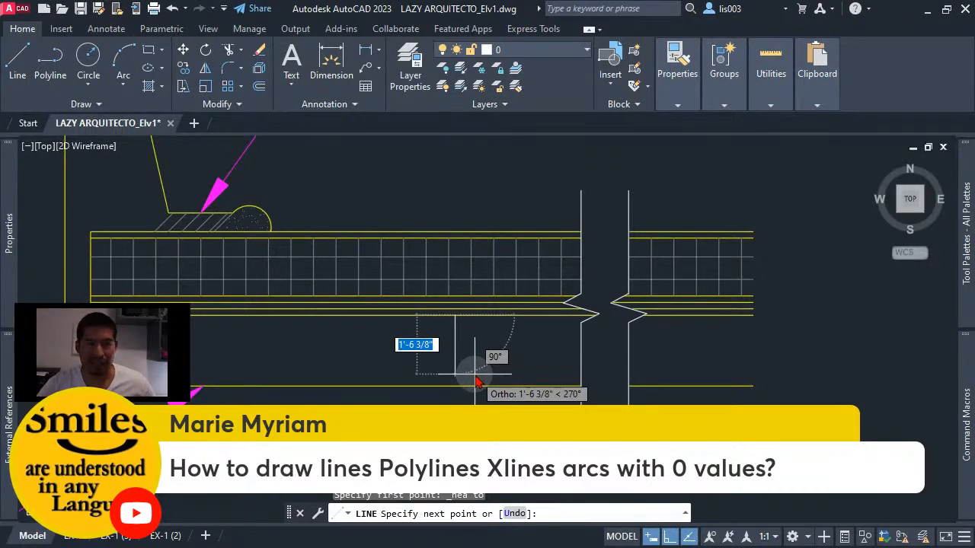
key(Escape)
- Select the roof section around the break symbol with a crossing window, enter FLATTEN without running it, and cancel
scroll(605, 266, down, 3)
click(671, 349)
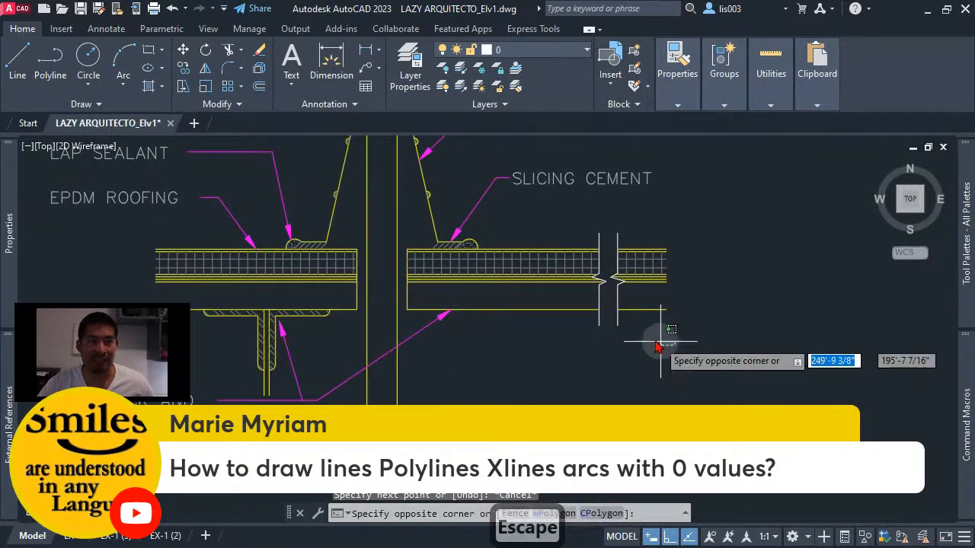
click(529, 220)
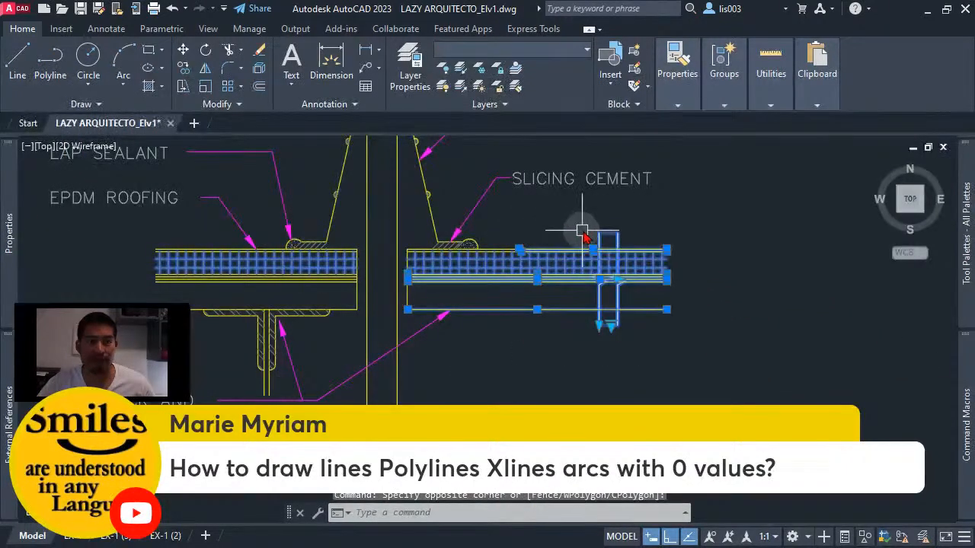
text(FLAT)
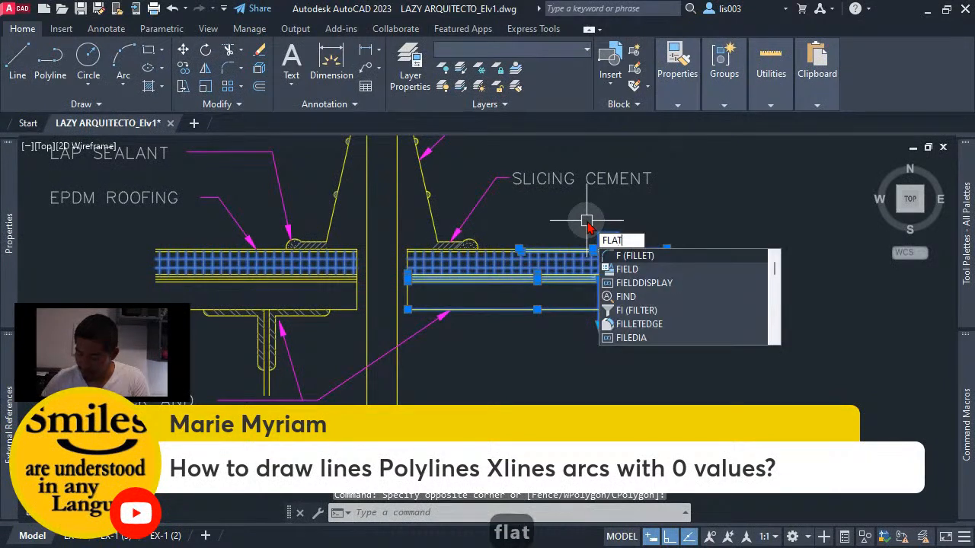
text(TEN)
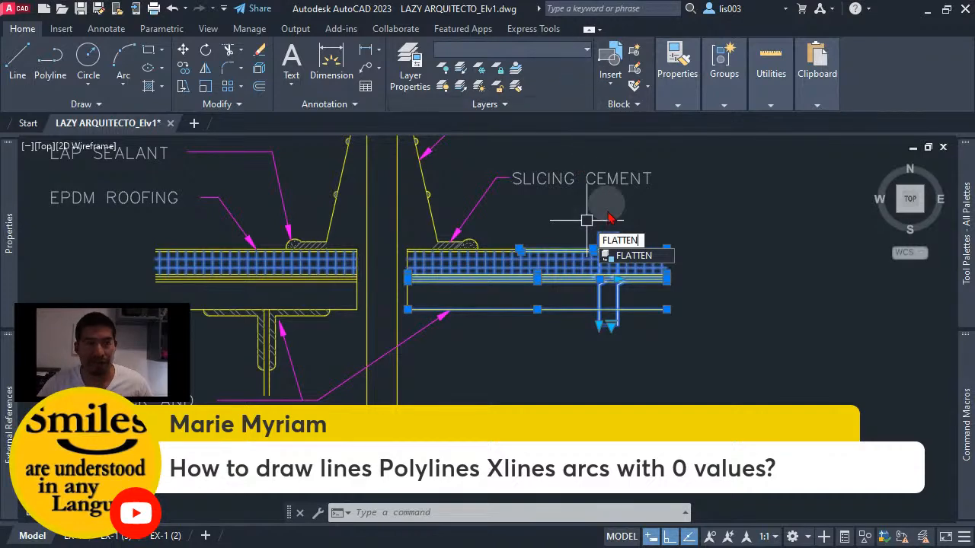
key(Escape)
- Start the Line command, preview the Midpoint snap on the lower roof line, cancel, and close the drawing LAZY ARQUITECTO_Elv1
scroll(586, 281, up, 2)
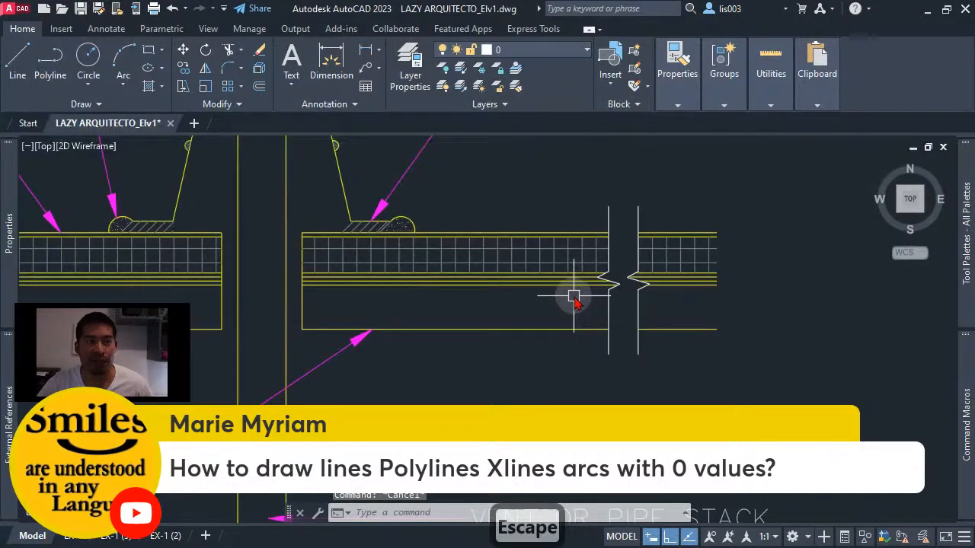
text(l)
key(Return)
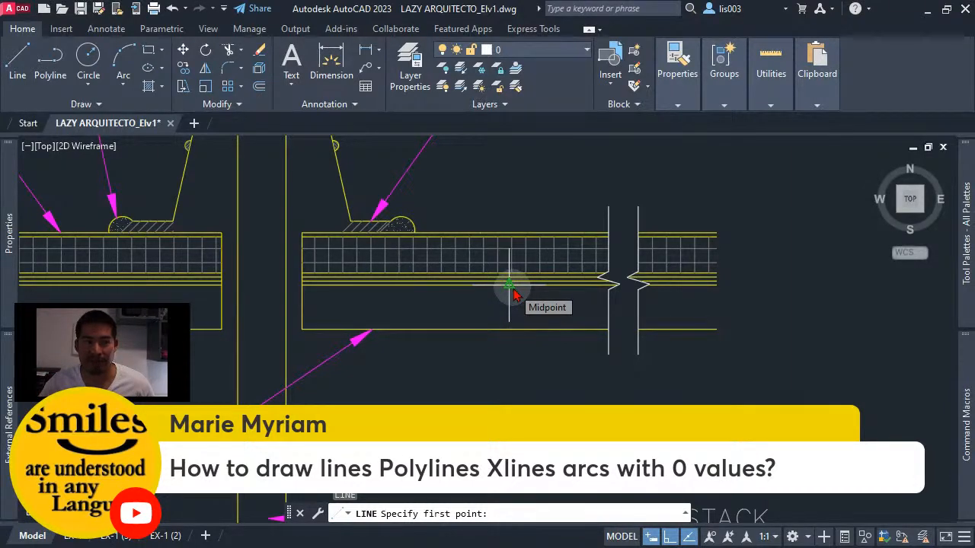
key(Escape)
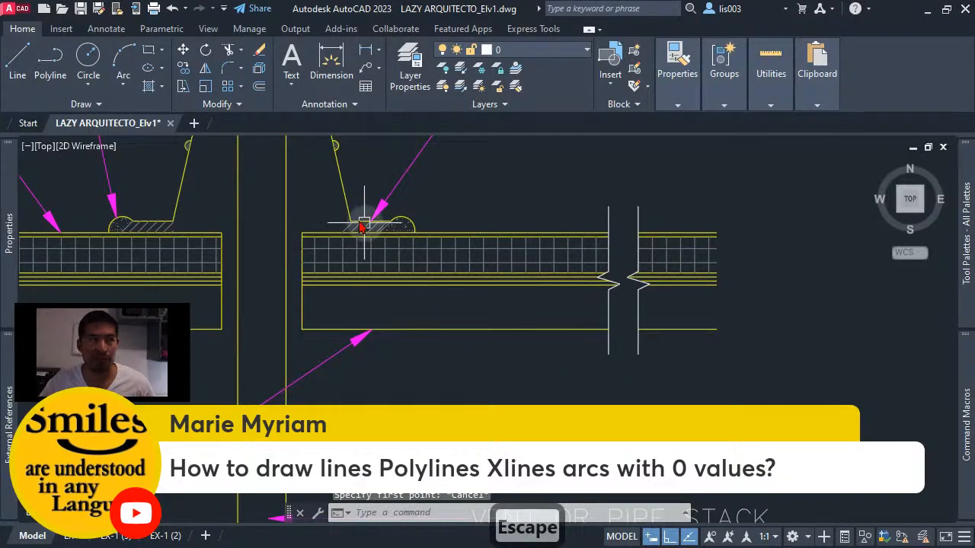
click(171, 123)
click(537, 317)
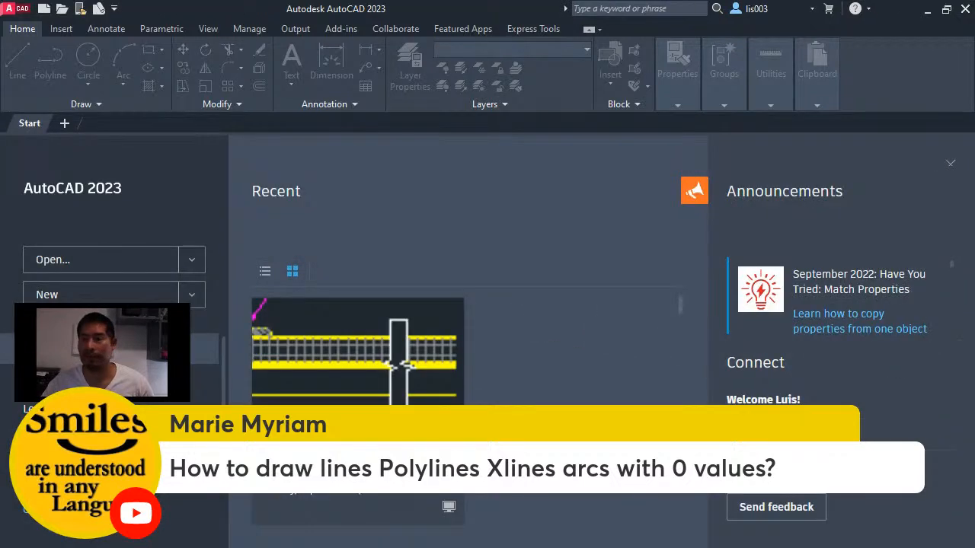